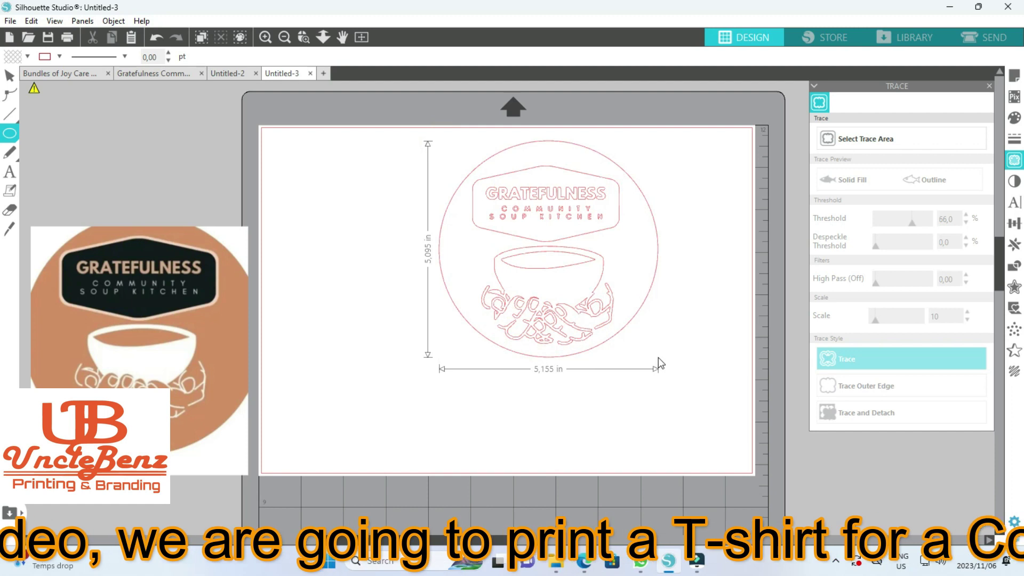
# Group the circle, badge and bowl-with-hands artwork and move the logo toward the page's upper-left area.
pyautogui.click(659, 357)
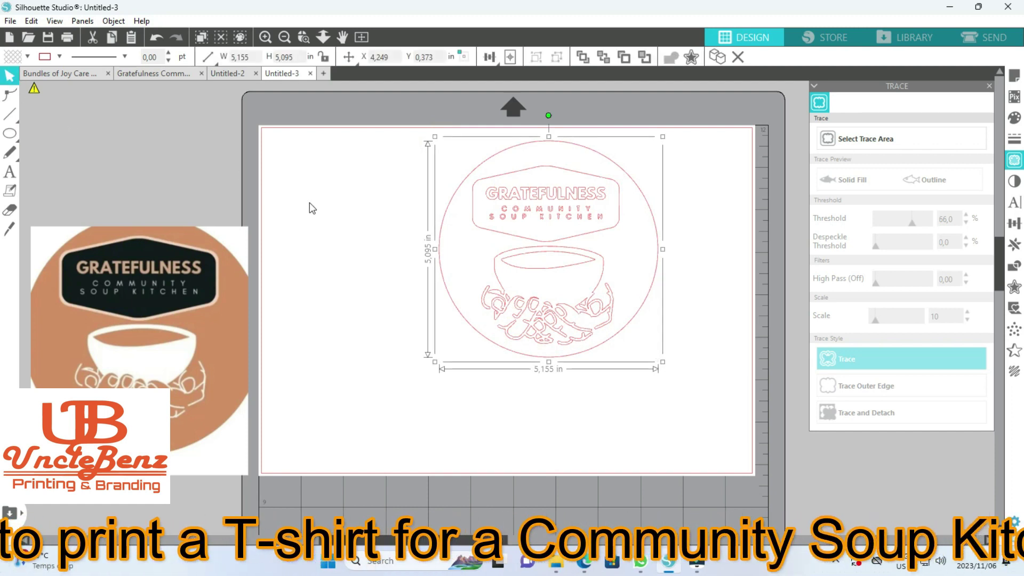
pyautogui.moveTo(414, 137); pyautogui.dragTo(673, 362)
pyautogui.rightClick(555, 313)
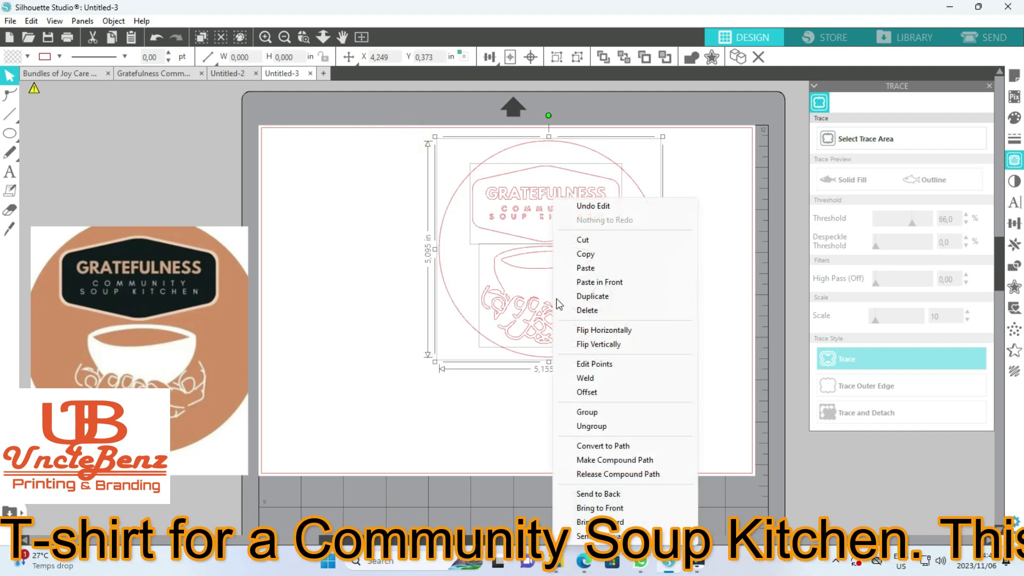
pyautogui.click(592, 412)
pyautogui.click(713, 307)
pyautogui.moveTo(503, 198)
pyautogui.mouseDown()
pyautogui.moveTo(393, 194)
pyautogui.moveTo(432, 187)
pyautogui.mouseUp()
# Ungroup the logo into its separate circle, badge and bowl shapes.
pyautogui.click(505, 172)
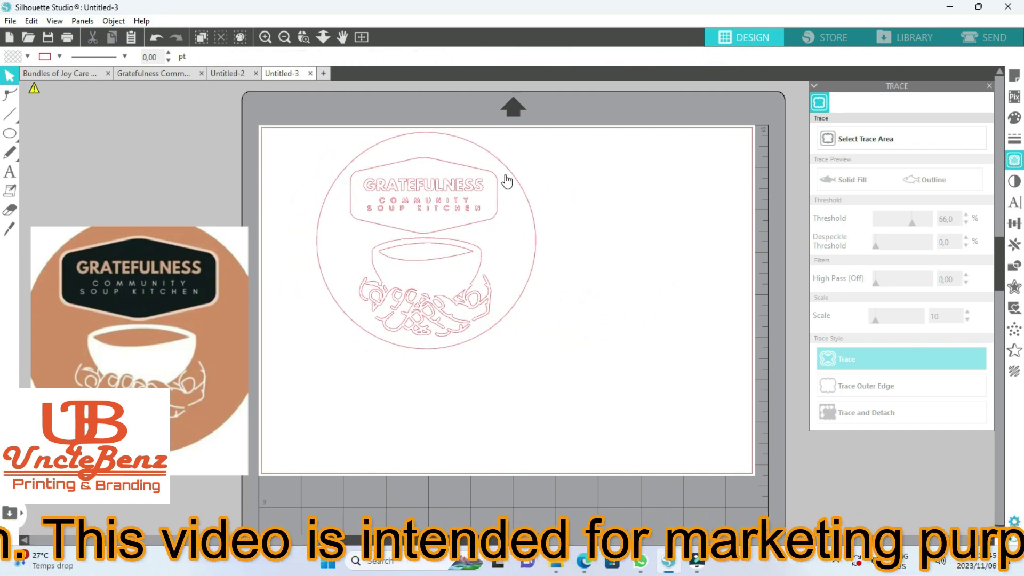
pyautogui.rightClick(505, 175)
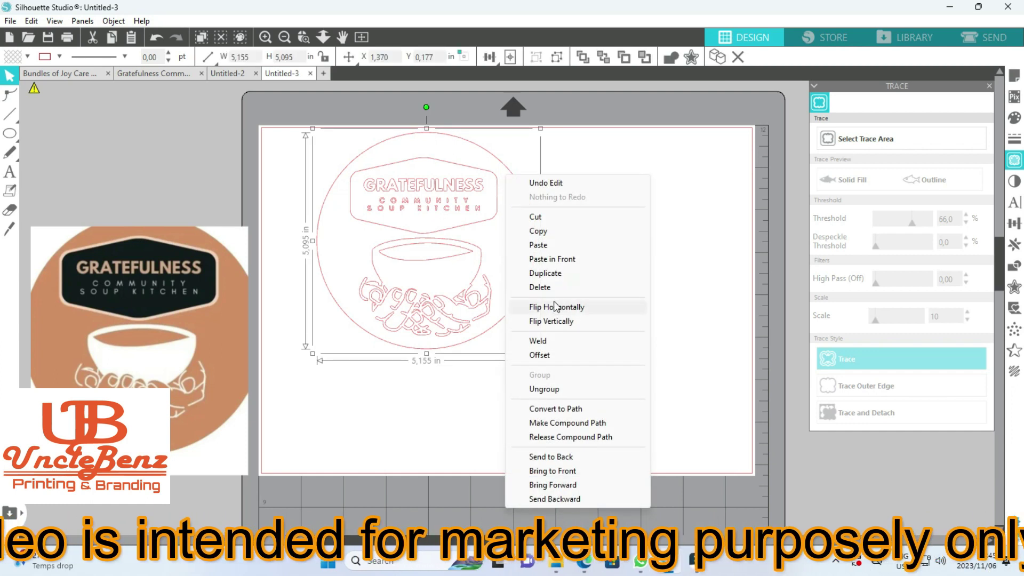
pyautogui.click(544, 389)
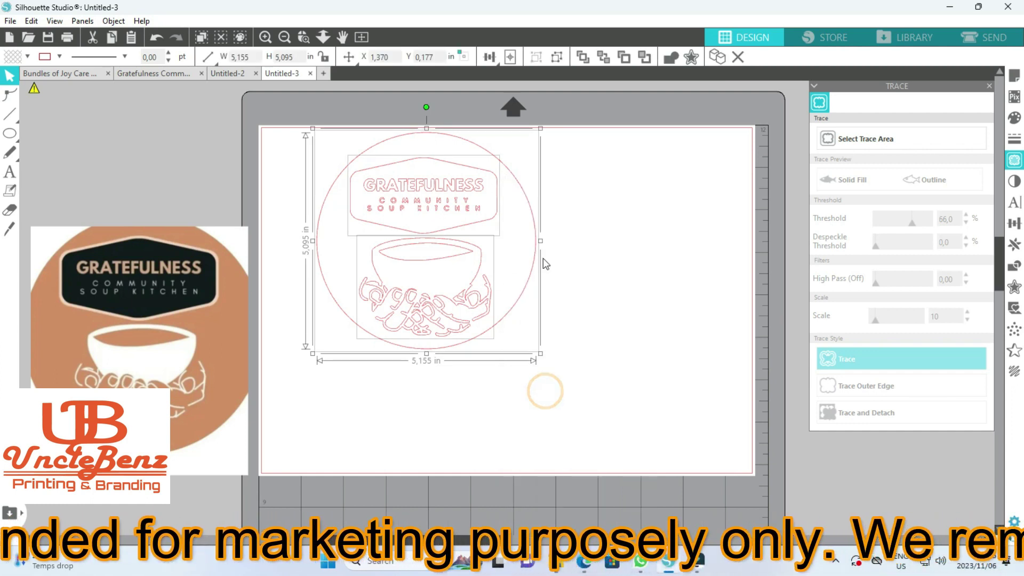
pyautogui.click(602, 266)
# Duplicate the GRATEFULNESS badge and place the copy in the empty area right of the circle.
pyautogui.click(489, 215)
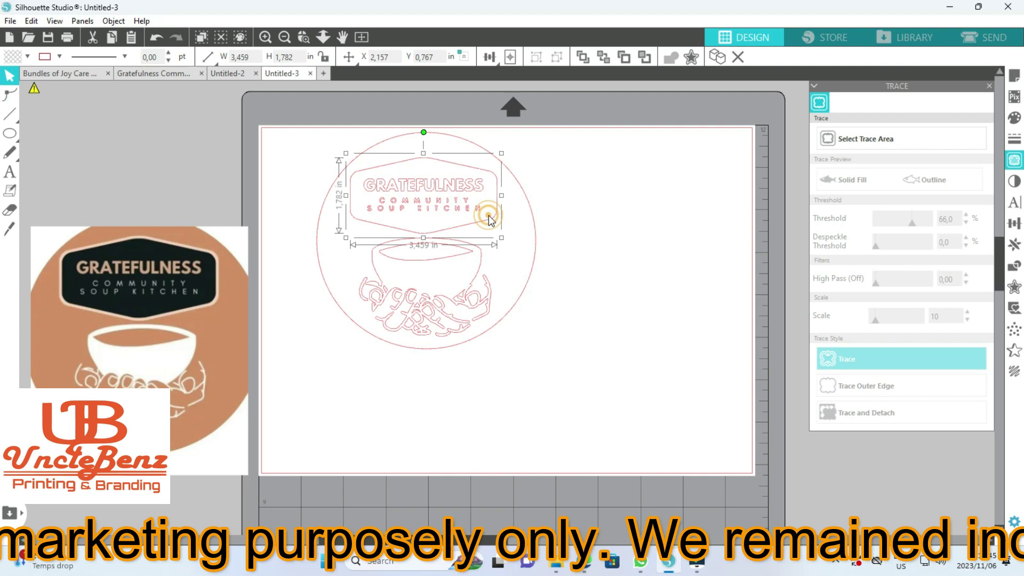
pyautogui.rightClick(489, 215)
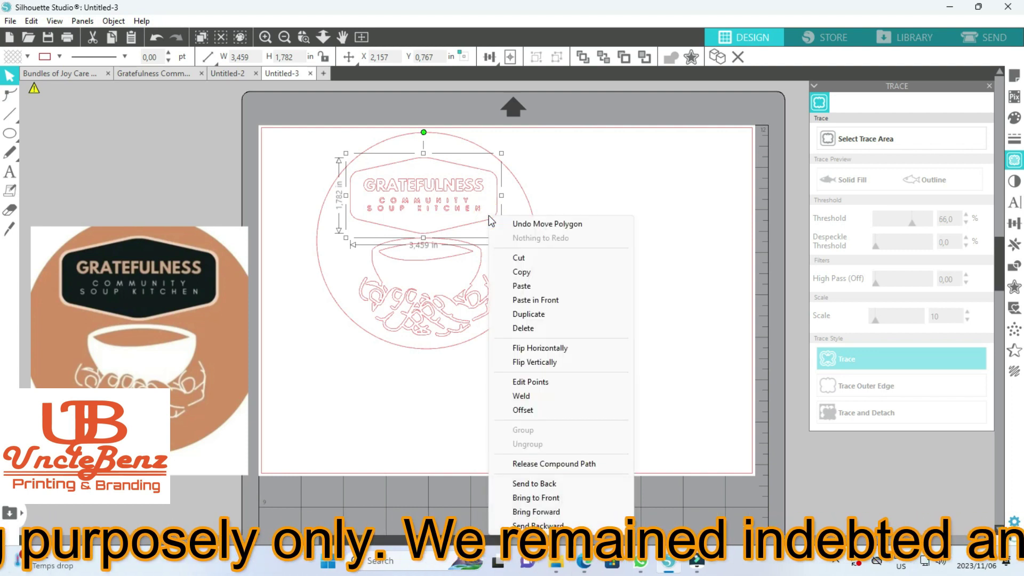
pyautogui.click(528, 315)
pyautogui.moveTo(481, 211); pyautogui.dragTo(693, 275)
# Release the badge copy's compound path and move its hexagonal outline above the loose lettering.
pyautogui.rightClick(674, 271)
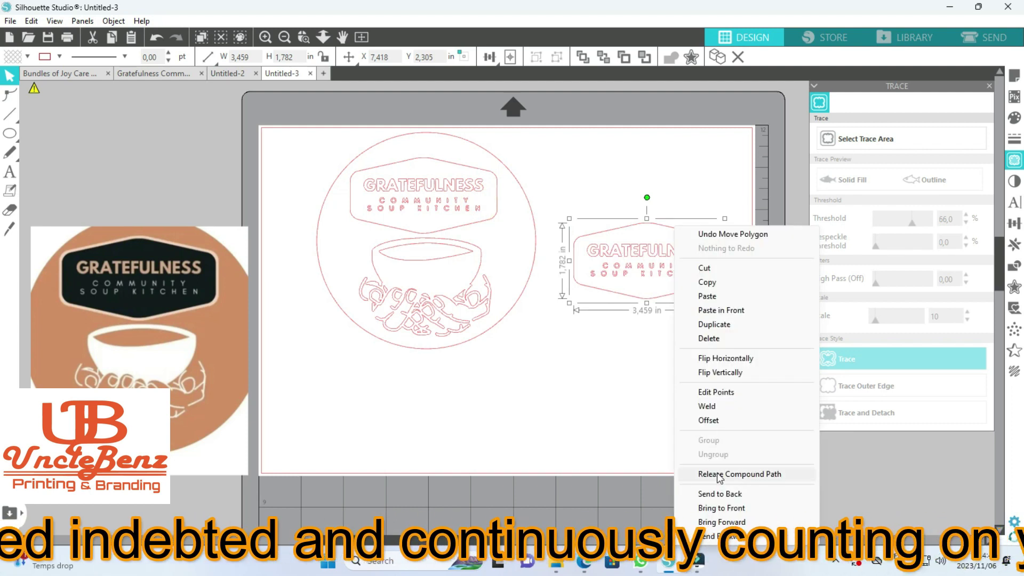
pyautogui.click(720, 474)
pyautogui.click(696, 350)
pyautogui.moveTo(687, 286); pyautogui.dragTo(660, 226)
pyautogui.click(689, 212)
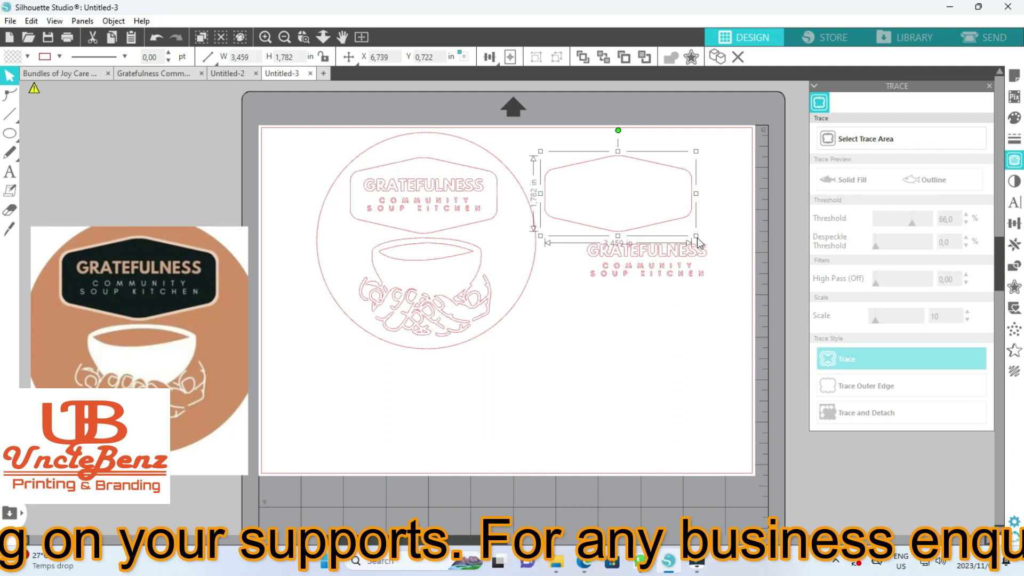
# Place the hexagonal outline around the original badge and enlarge it to about 3.70 × 1.91 in as an outer border.
pyautogui.moveTo(698, 238); pyautogui.dragTo(698, 239)
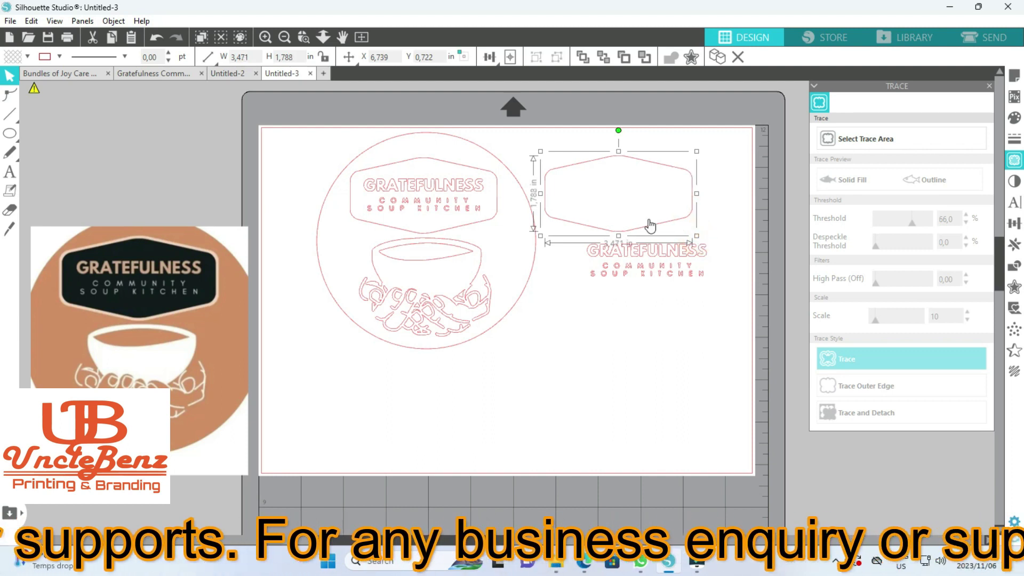
pyautogui.moveTo(608, 224); pyautogui.dragTo(460, 224)
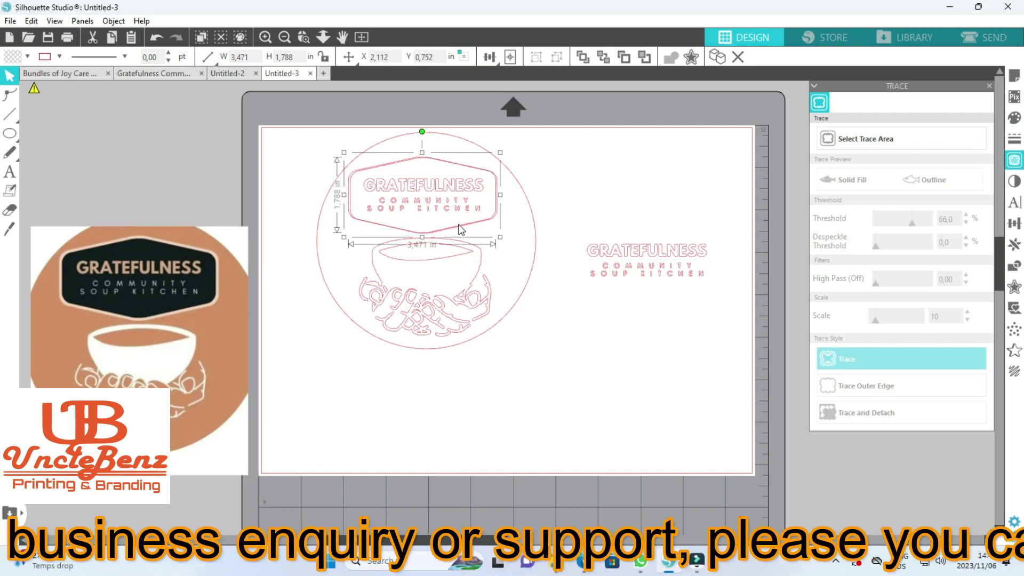
pyautogui.moveTo(500, 239); pyautogui.dragTo(510, 245)
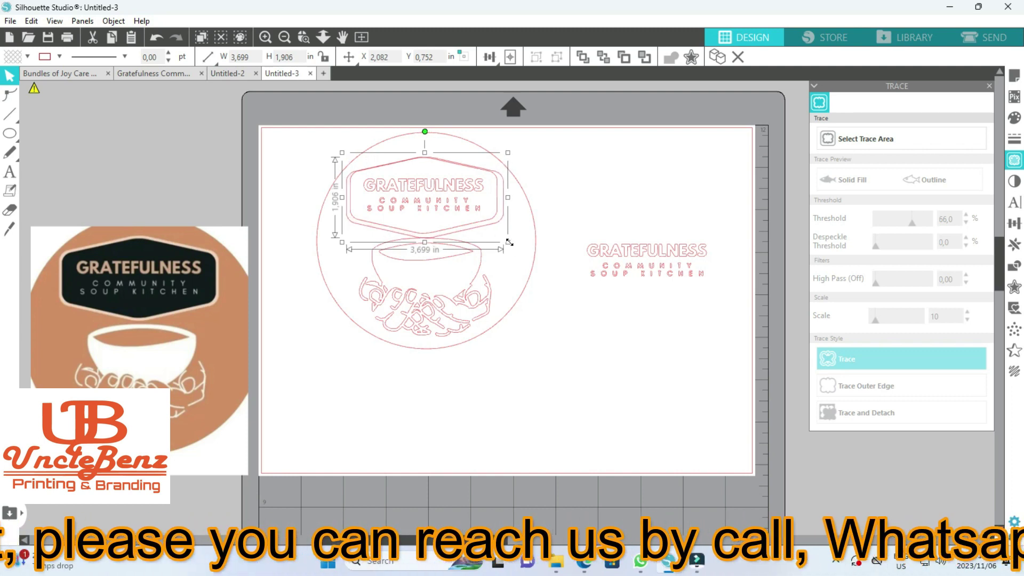
pyautogui.click(550, 347)
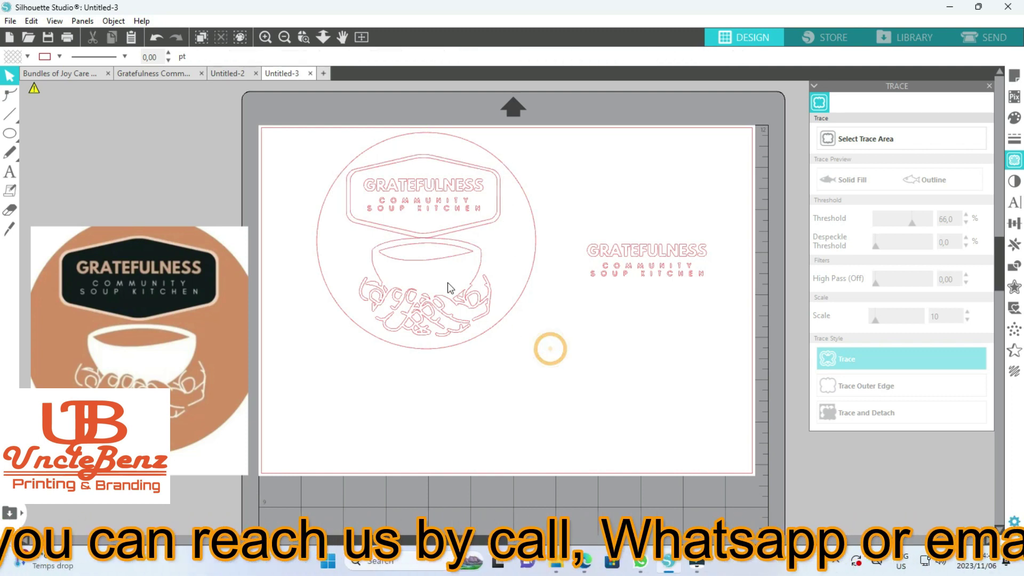
# Shift the bowl and hands slightly down and enlarge the surrounding circle to about 5.30 × 5.24 in, keeping it centred on the artwork.
pyautogui.click(441, 260)
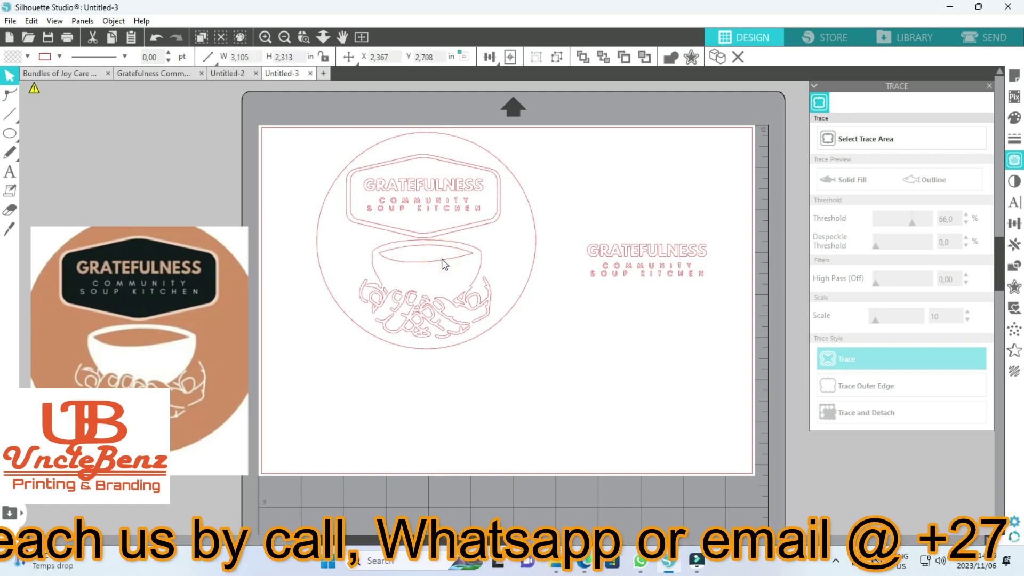
pyautogui.click(522, 303)
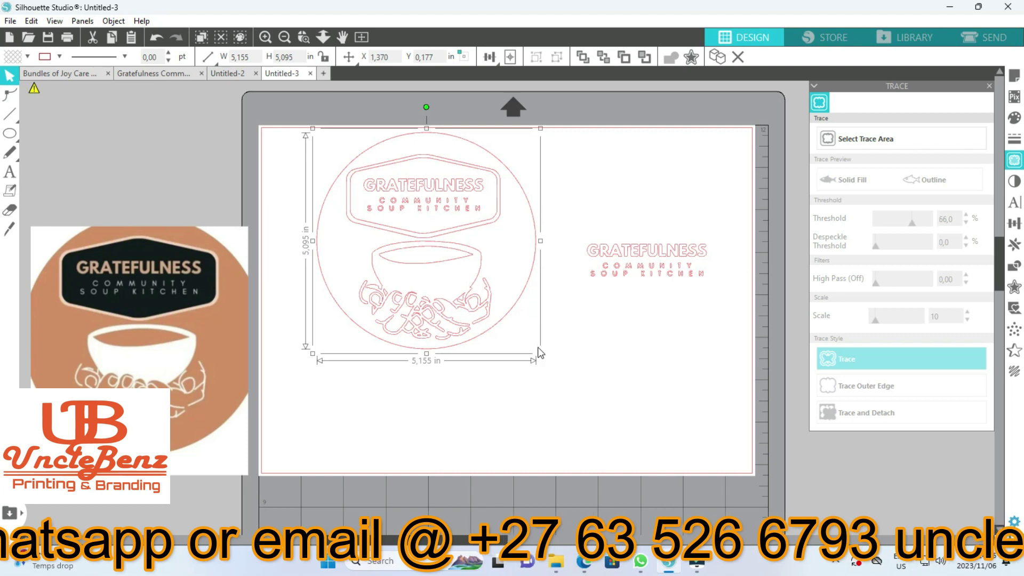
pyautogui.moveTo(541, 353)
pyautogui.mouseDown()
pyautogui.moveTo(550, 361)
pyautogui.moveTo(540, 352)
pyautogui.mouseUp()
pyautogui.press('Left')
pyautogui.press('Left')
pyautogui.press('Left')
pyautogui.press('Left')
pyautogui.press('Left')
pyautogui.press('Left')
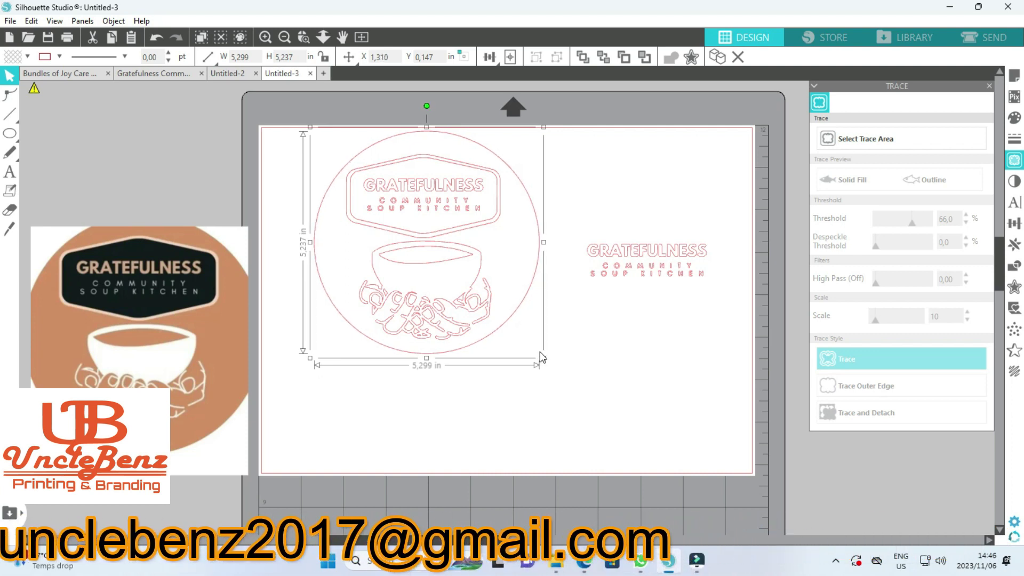
pyautogui.click(597, 308)
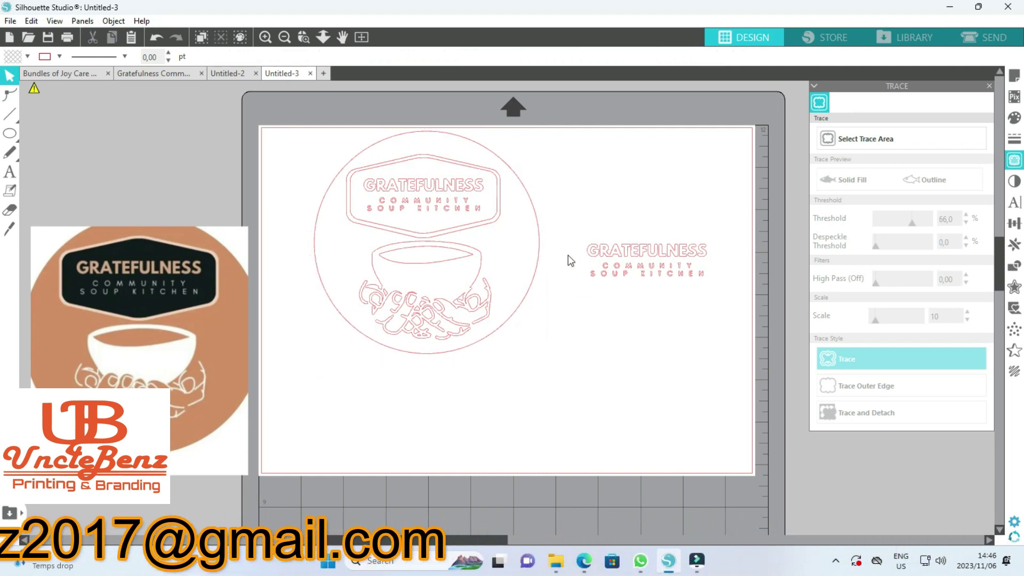
# Delete all the leftover loose lettering beside the logo and move the reference picture higher beside the page.
pyautogui.click(641, 263)
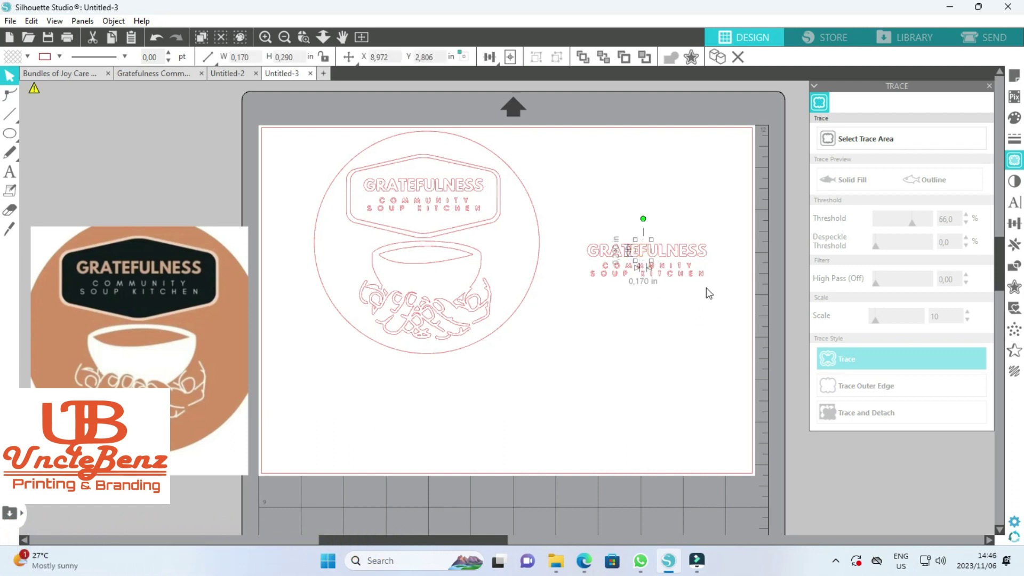
pyautogui.keyDown('shift'); pyautogui.click(616, 262); pyautogui.keyUp('shift')
pyautogui.press('Delete')
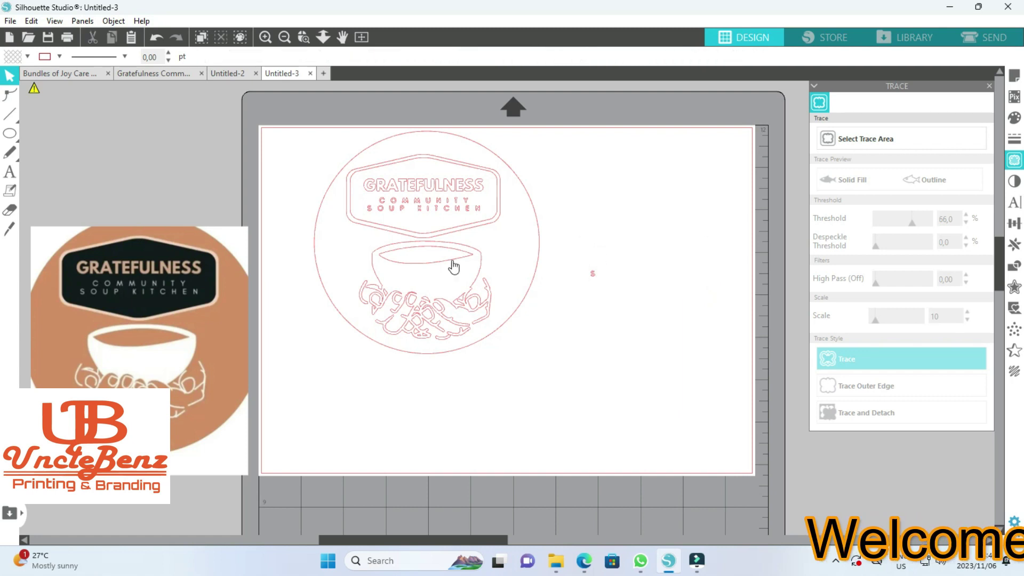
pyautogui.click(592, 273)
pyautogui.press('Delete')
pyautogui.moveTo(166, 289); pyautogui.dragTo(141, 177)
# Group all the logo shapes and move the logo right and up to the page's top edge.
pyautogui.moveTo(557, 361)
pyautogui.mouseDown()
pyautogui.moveTo(331, 219)
pyautogui.moveTo(304, 148)
pyautogui.mouseUp()
pyautogui.rightClick(379, 198)
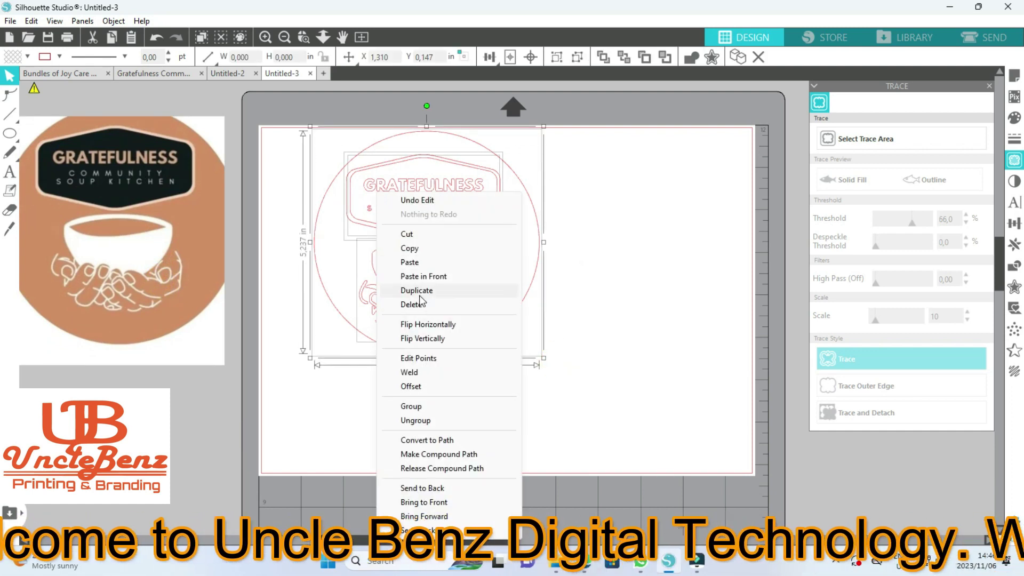
pyautogui.click(419, 410)
pyautogui.click(617, 356)
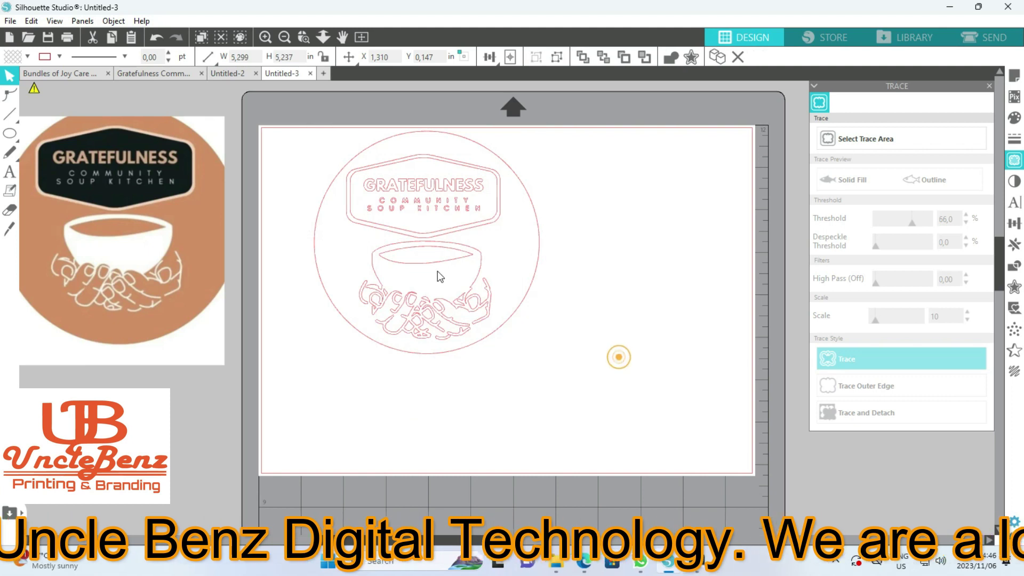
pyautogui.moveTo(435, 265)
pyautogui.mouseDown()
pyautogui.moveTo(612, 264)
pyautogui.moveTo(535, 256)
pyautogui.moveTo(576, 226)
pyautogui.moveTo(598, 227)
pyautogui.mouseUp()
# Add the text "EST 2019" in the empty area below the logo.
pyautogui.click(15, 196)
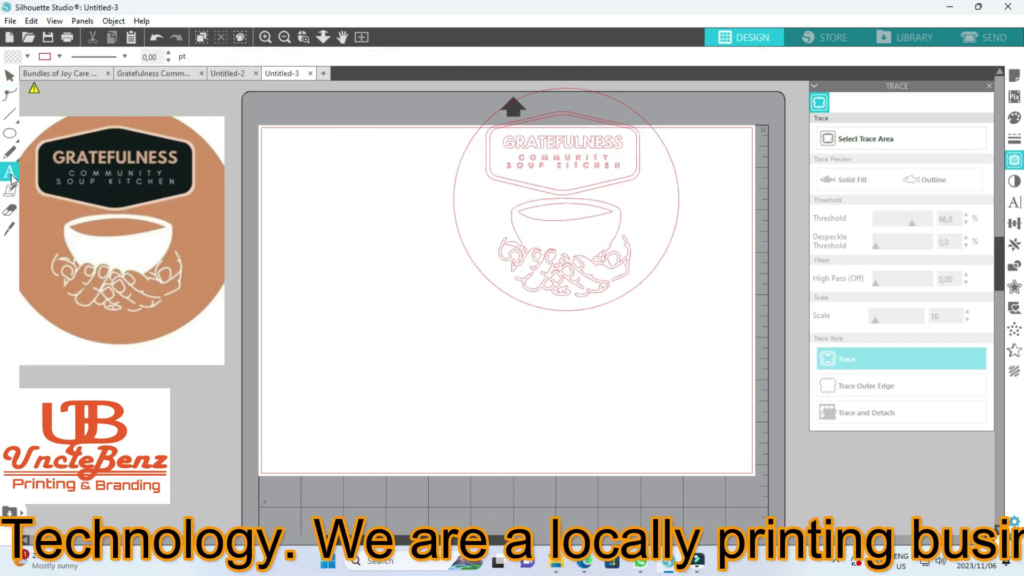
pyautogui.click(450, 402)
pyautogui.click(453, 411)
pyautogui.write('EST 2019')
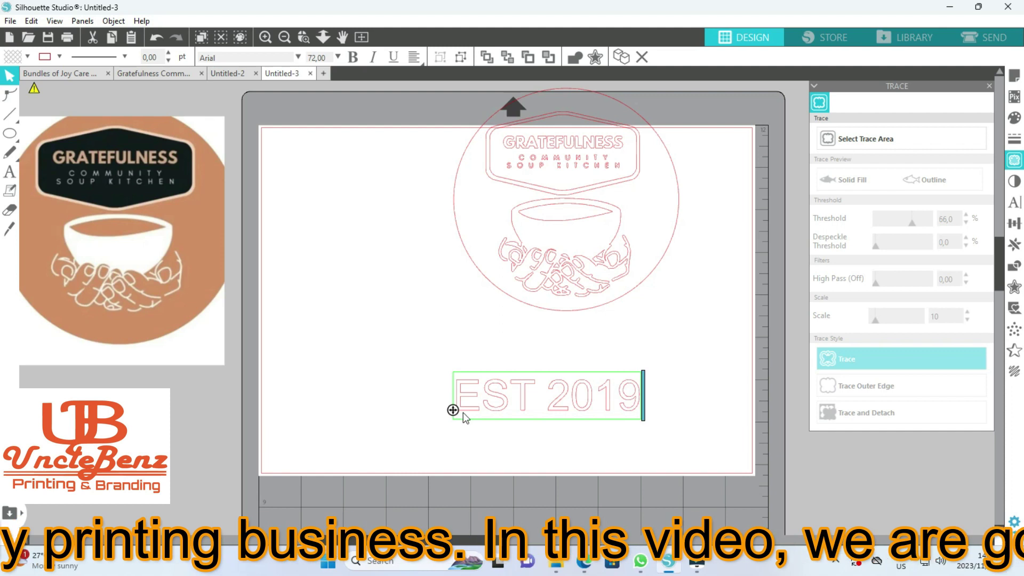
pyautogui.click(656, 453)
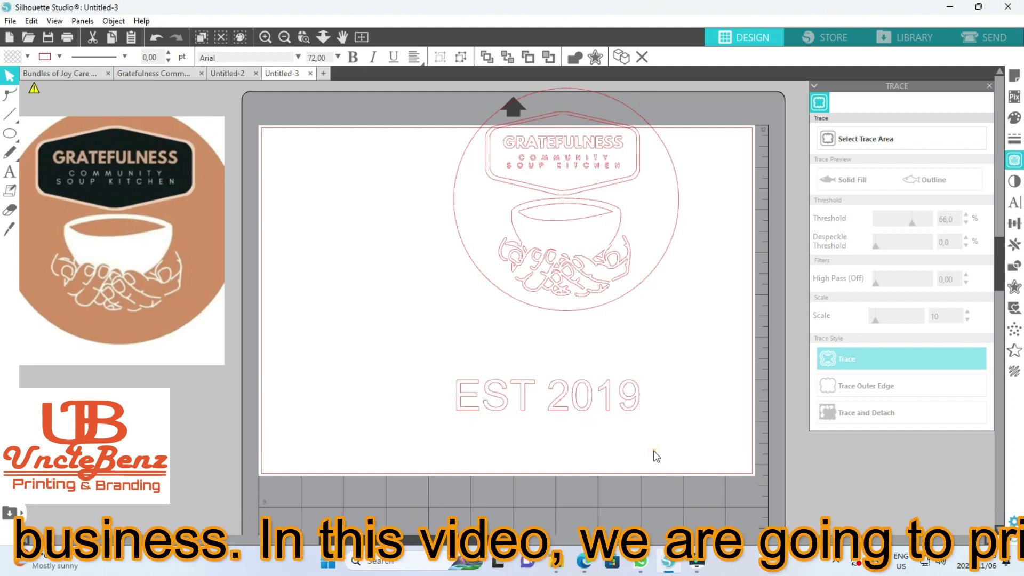
# Position the "EST 2019" text directly beneath the circle and enlarge it to about 4.89 in wide.
pyautogui.moveTo(576, 418); pyautogui.dragTo(601, 350)
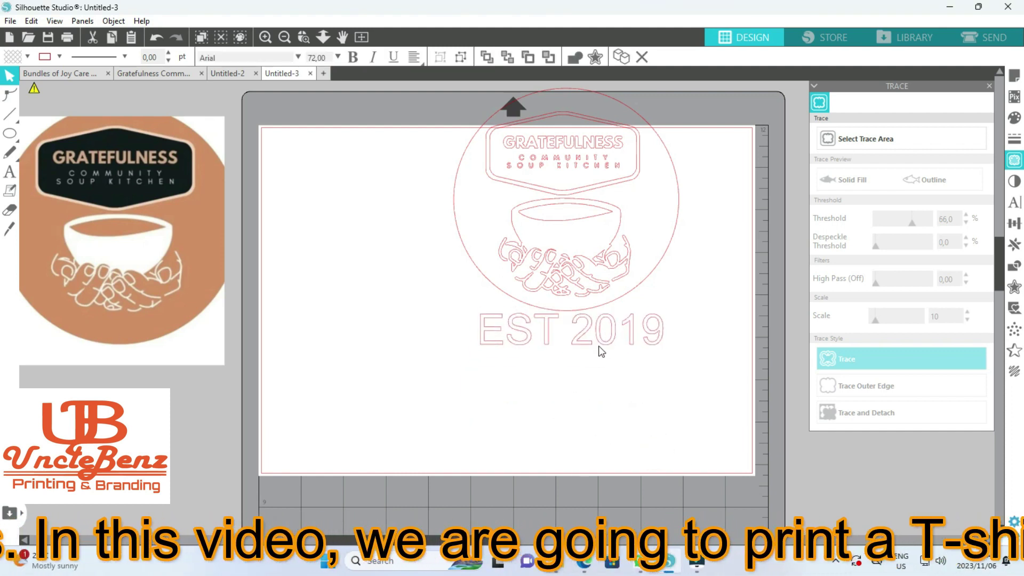
pyautogui.click(600, 349)
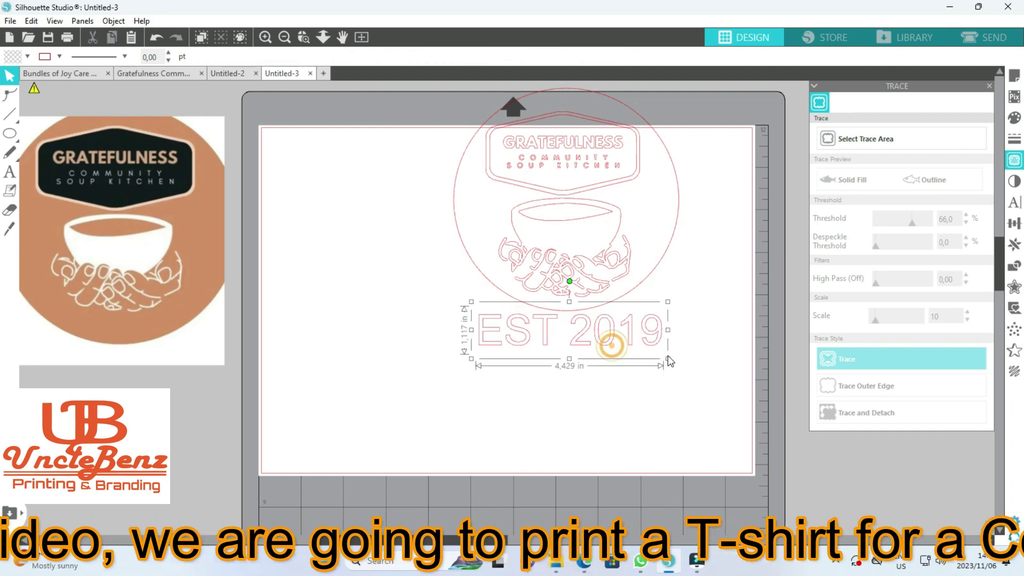
pyautogui.moveTo(668, 356); pyautogui.dragTo(687, 363)
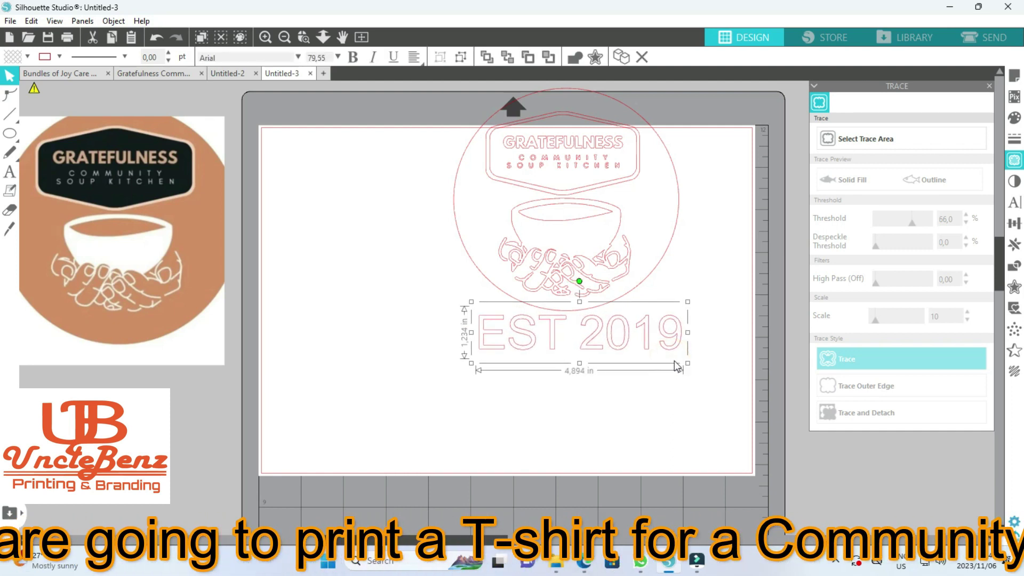
pyautogui.moveTo(555, 346); pyautogui.dragTo(553, 344)
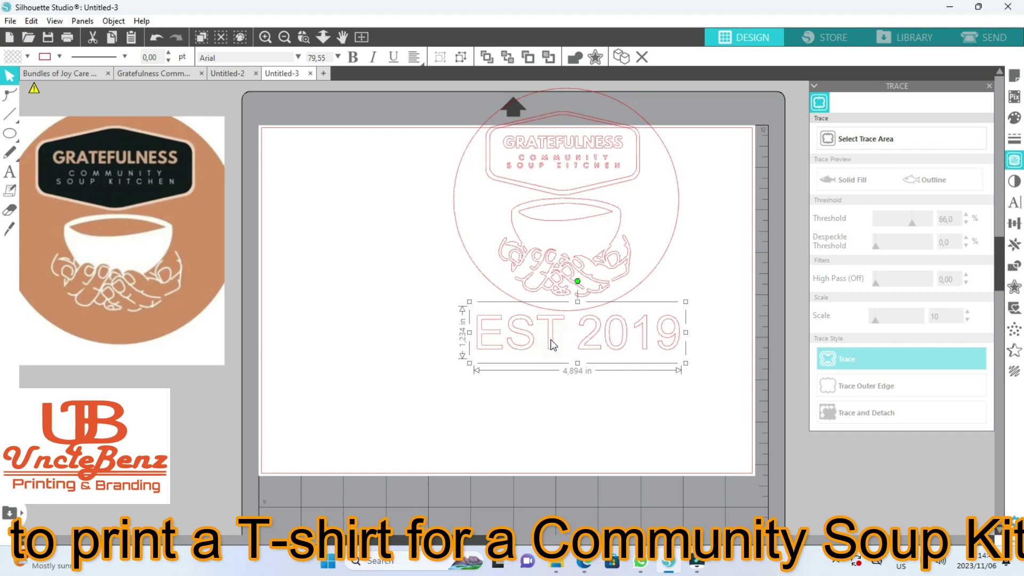
pyautogui.click(672, 406)
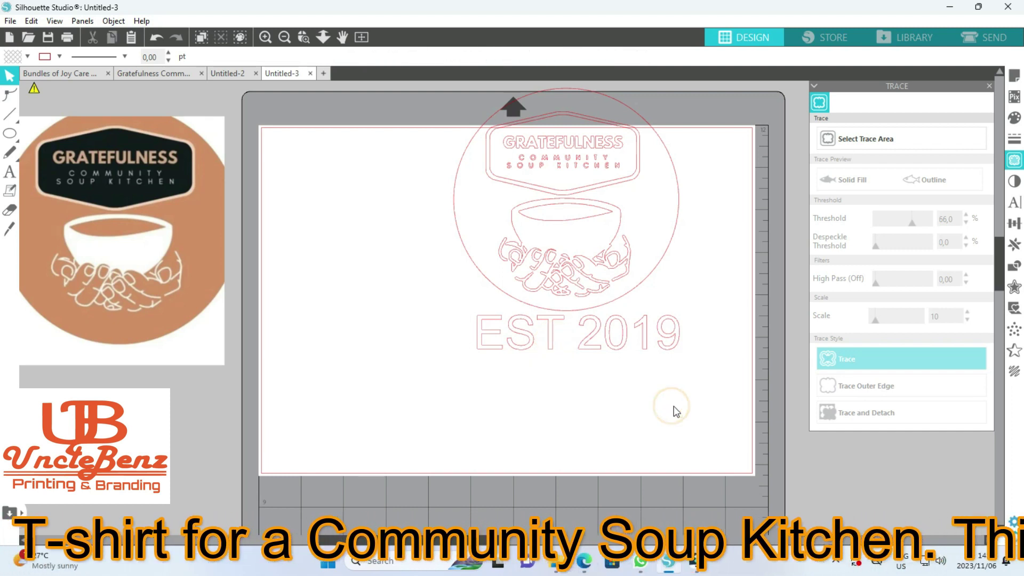
pyautogui.click(598, 352)
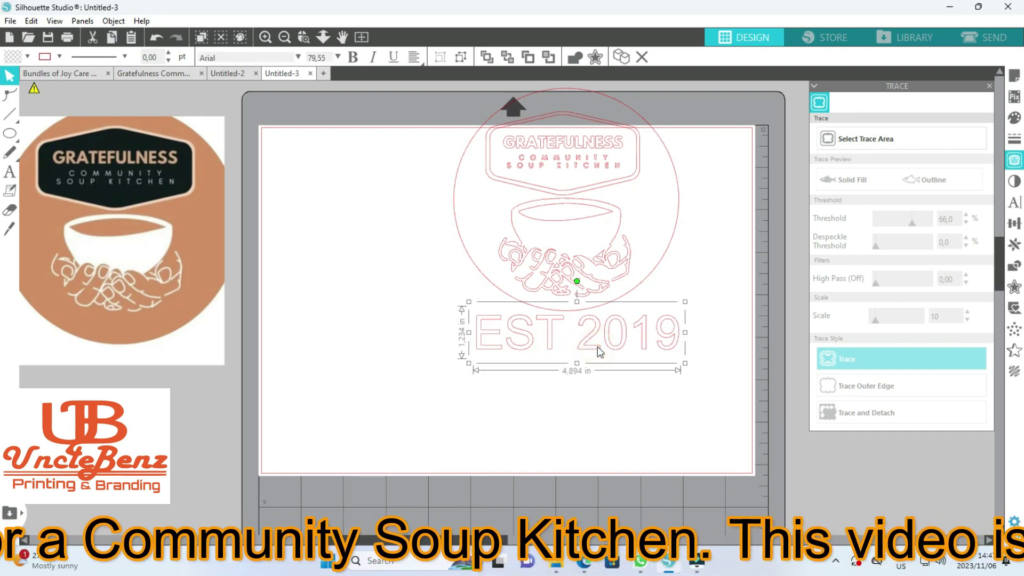
pyautogui.click(687, 403)
# Group the logo with the "EST 2019" text.
pyautogui.moveTo(691, 377); pyautogui.dragTo(437, 90)
pyautogui.rightClick(526, 277)
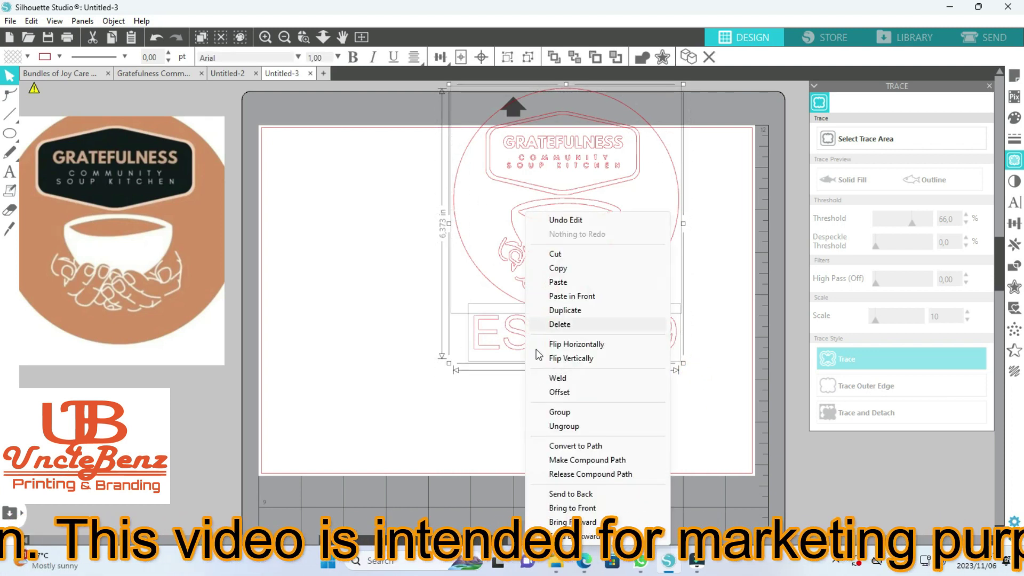
pyautogui.click(567, 414)
pyautogui.click(513, 414)
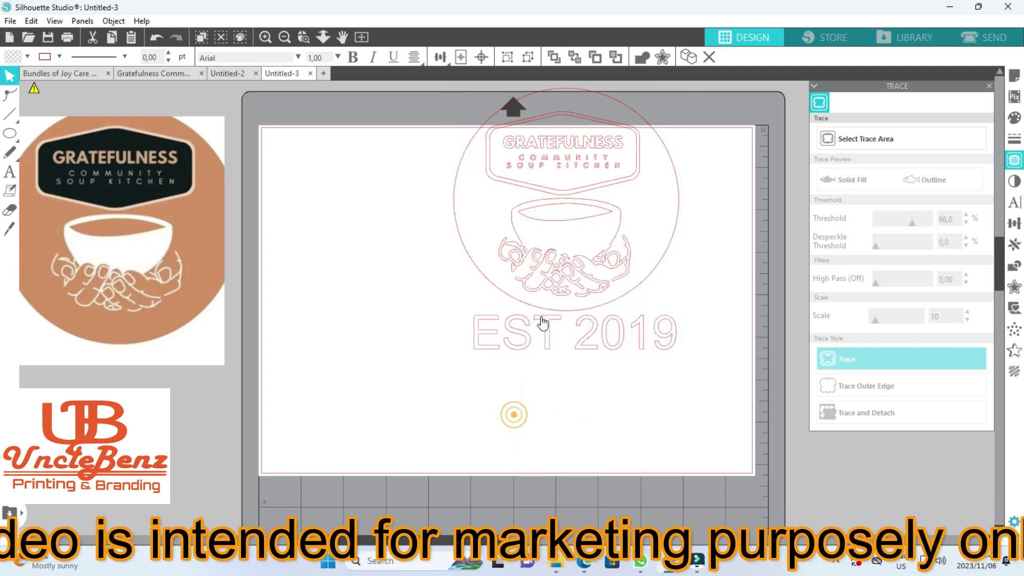
# Move the grouped design down the page to about X 3.86 in, Y 3.21 in.
pyautogui.click(546, 308)
pyautogui.moveTo(554, 314)
pyautogui.mouseDown()
pyautogui.moveTo(427, 393)
pyautogui.moveTo(595, 335)
pyautogui.moveTo(549, 242)
pyautogui.moveTo(599, 242)
pyautogui.moveTo(640, 325)
pyautogui.moveTo(597, 314)
pyautogui.moveTo(523, 483)
pyautogui.mouseUp()
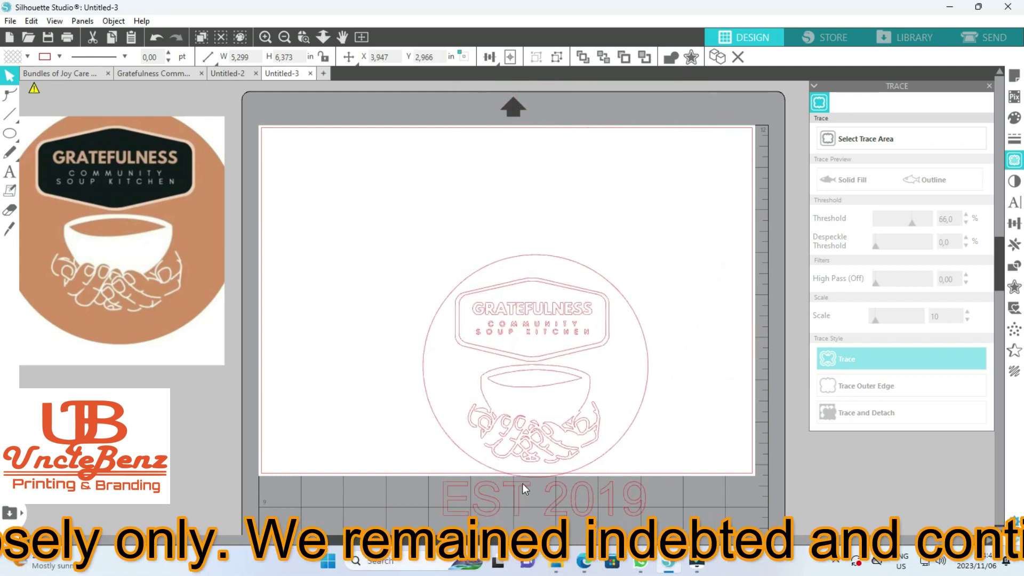
pyautogui.click(626, 442)
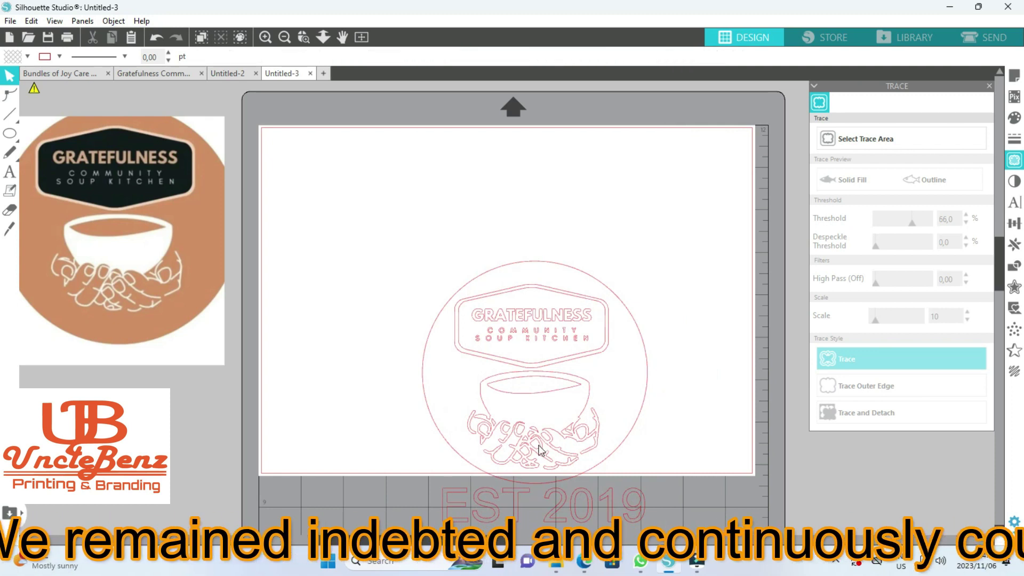
pyautogui.click(529, 368)
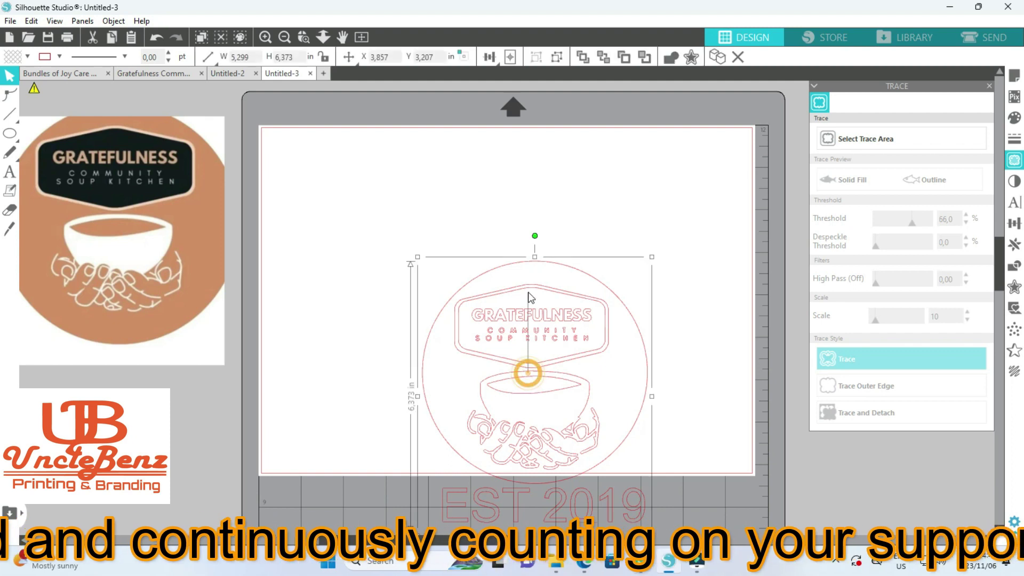
# Ungroup the design to detach "EST 2019", and ungroup the logo into its separate parts.
pyautogui.rightClick(521, 326)
pyautogui.click(558, 426)
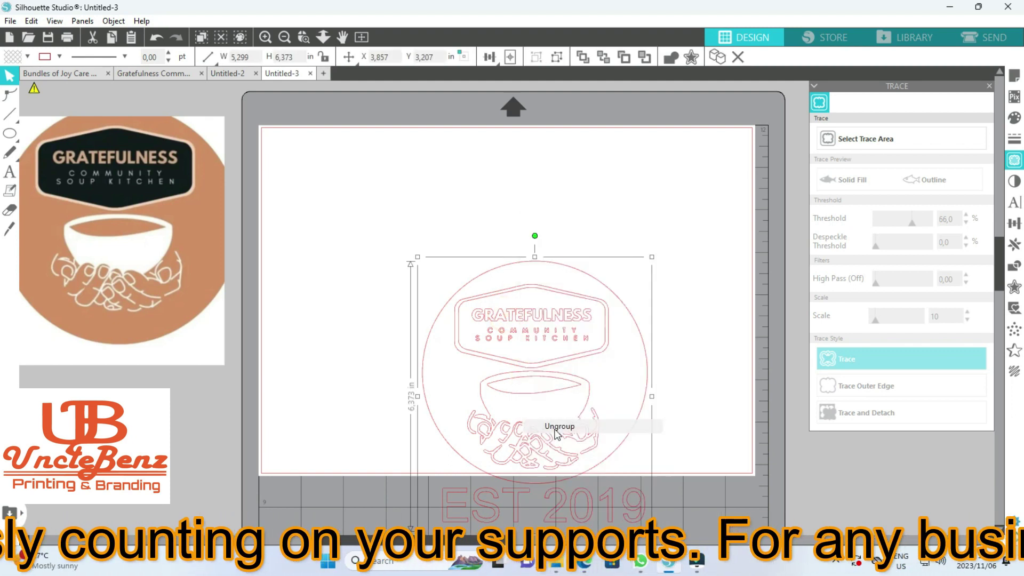
pyautogui.click(664, 385)
pyautogui.click(548, 319)
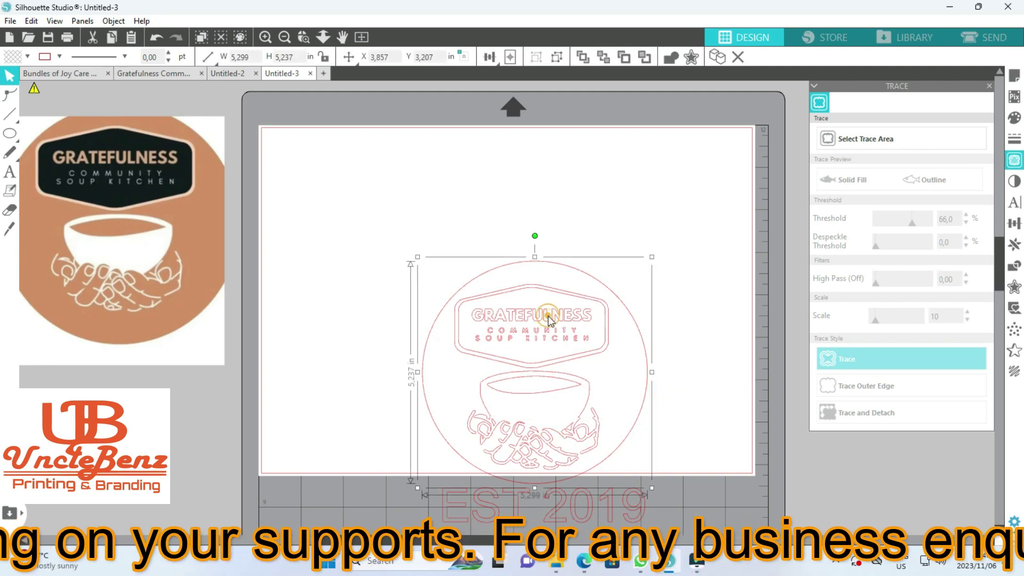
pyautogui.rightClick(549, 319)
pyautogui.click(587, 425)
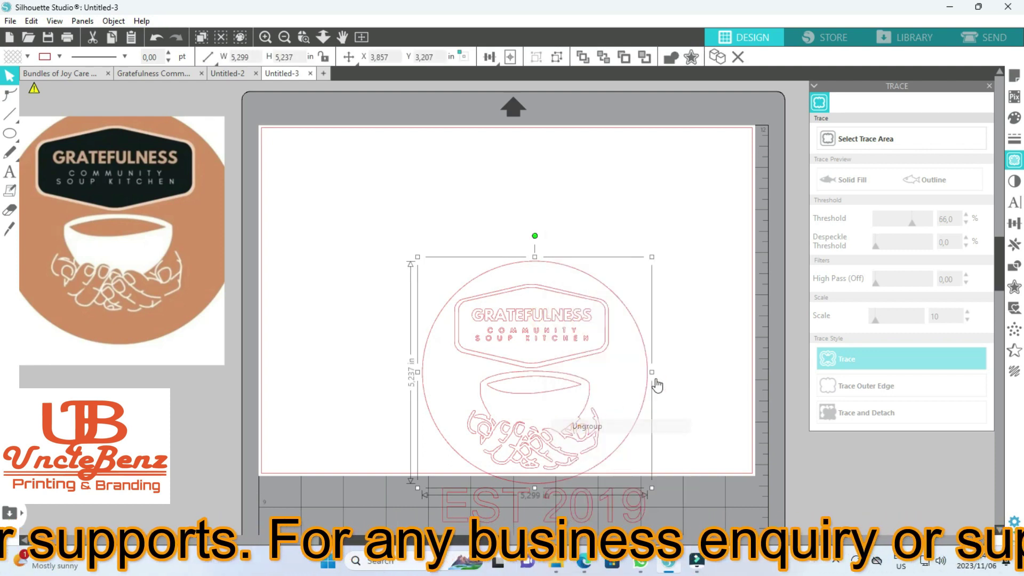
# Duplicate the badge with its lettering and place the copy above the logo at about X 2.62 in, Y 0.92 in.
pyautogui.click(702, 363)
pyautogui.click(543, 322)
pyautogui.rightClick(543, 322)
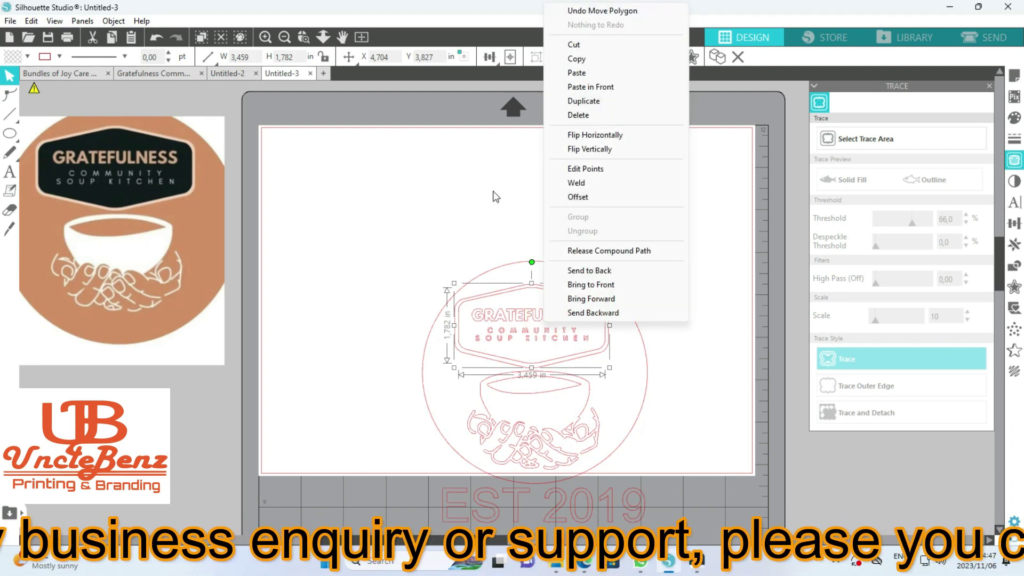
pyautogui.click(580, 102)
pyautogui.moveTo(544, 315); pyautogui.dragTo(423, 165)
pyautogui.click(415, 284)
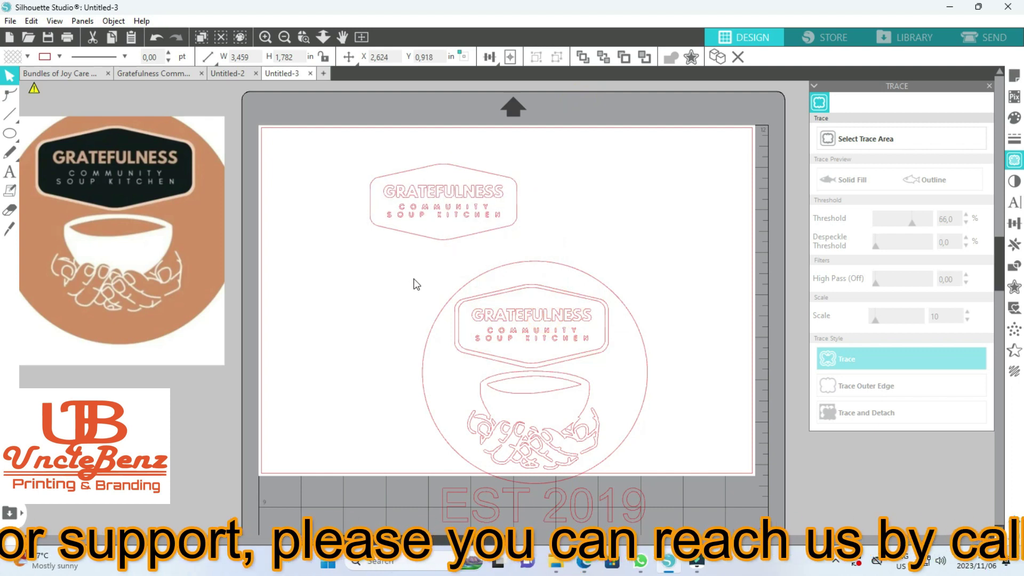
# Group the original logo with the "EST 2019" text and move it down off the lower edge of the page.
pyautogui.click(417, 277)
pyautogui.scroll(-1, 539, 384)
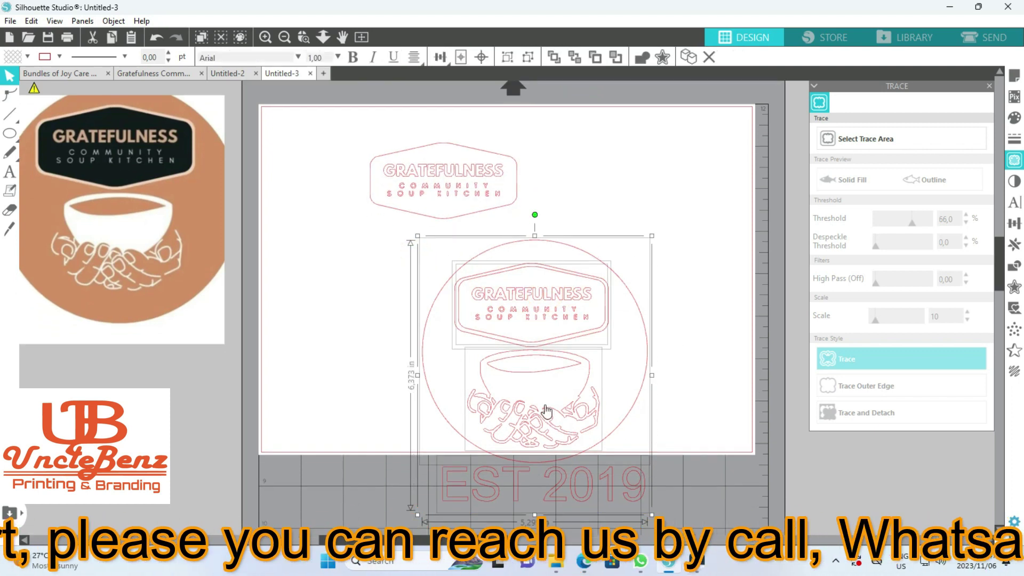
pyautogui.rightClick(535, 356)
pyautogui.click(576, 219)
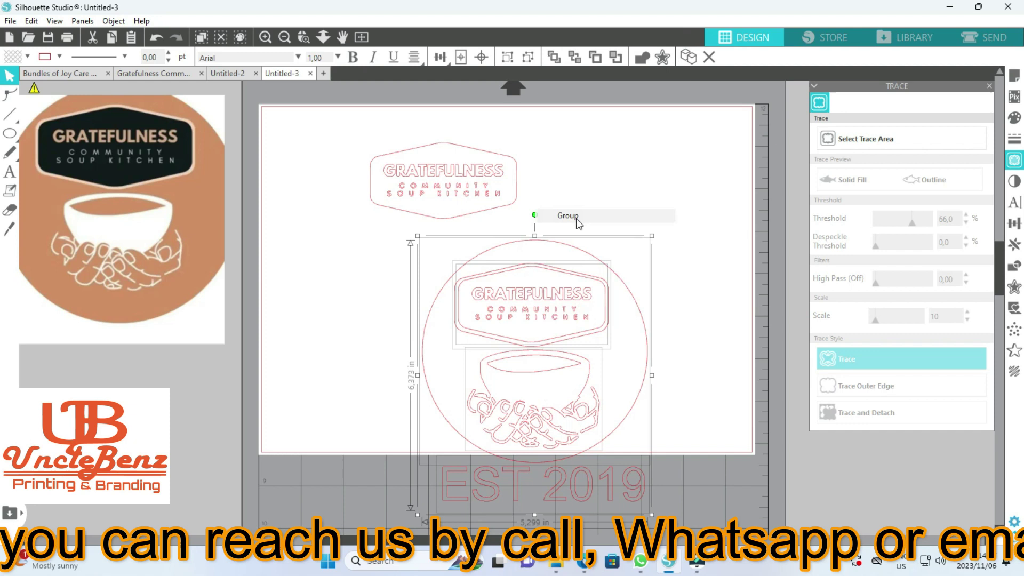
pyautogui.moveTo(551, 277); pyautogui.dragTo(551, 429)
# Release the compound path of the badge copy and delete its outer border.
pyautogui.click(451, 198)
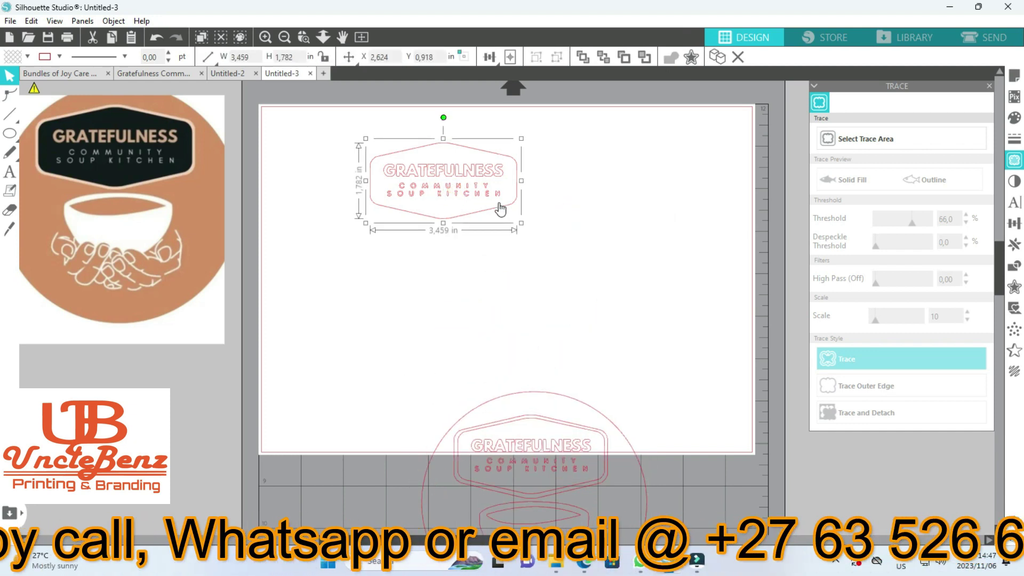
pyautogui.rightClick(498, 205)
pyautogui.click(531, 451)
pyautogui.click(545, 247)
pyautogui.click(498, 205)
pyautogui.press('Delete')
# Group all the letters of the copied "GRATEFULNESS COMMUNITY SOUP KITCHEN" lettering.
pyautogui.moveTo(517, 213); pyautogui.dragTo(496, 192)
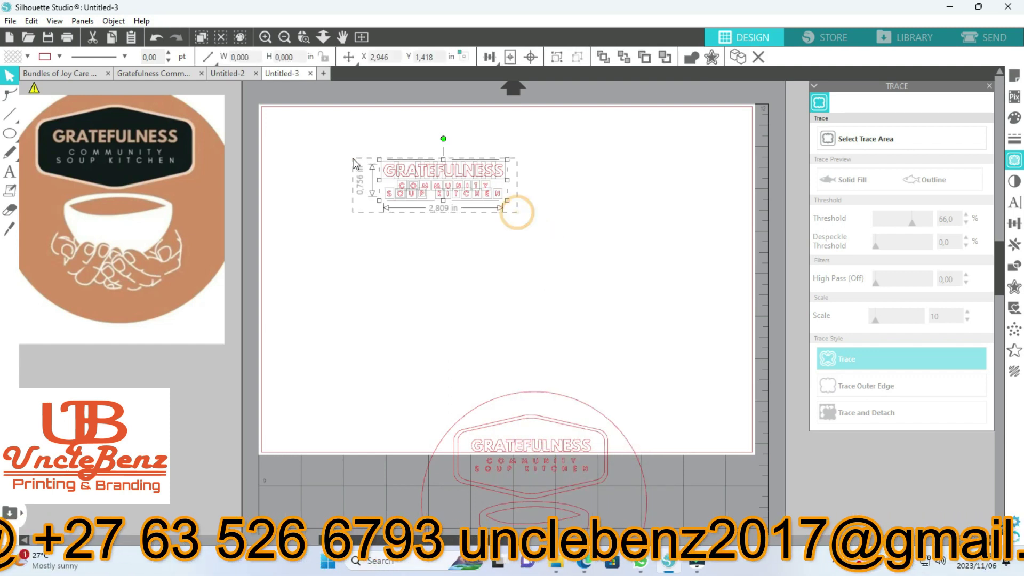
pyautogui.rightClick(418, 182)
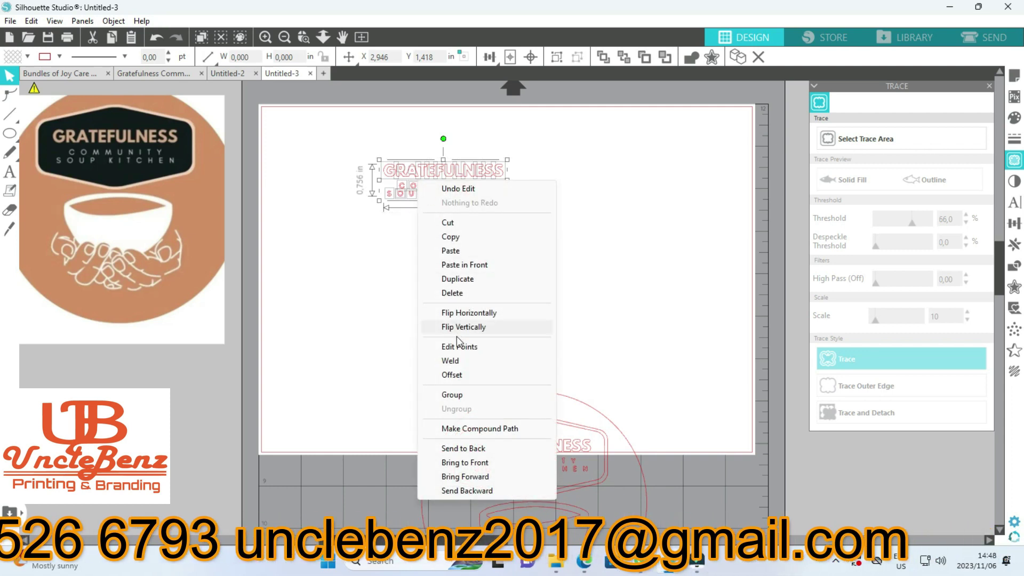
pyautogui.click(454, 395)
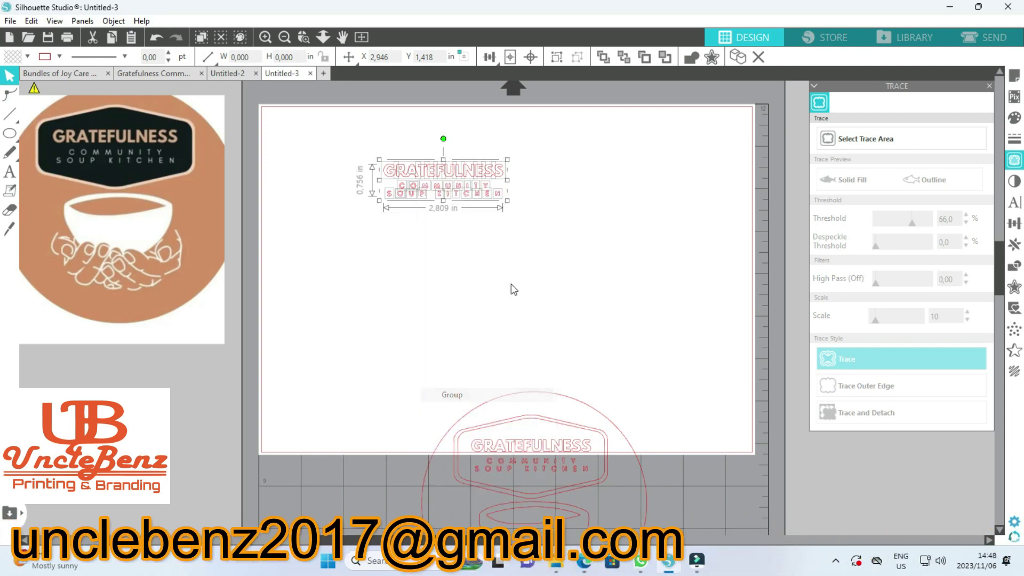
# Enlarge the grouped lettering to about 11.33 in wide and position it at about X 0.19 in, Y 0.26 in.
pyautogui.click(525, 231)
pyautogui.moveTo(521, 224); pyautogui.dragTo(746, 347)
pyautogui.moveTo(380, 269); pyautogui.dragTo(263, 309)
pyautogui.moveTo(463, 198); pyautogui.dragTo(460, 163)
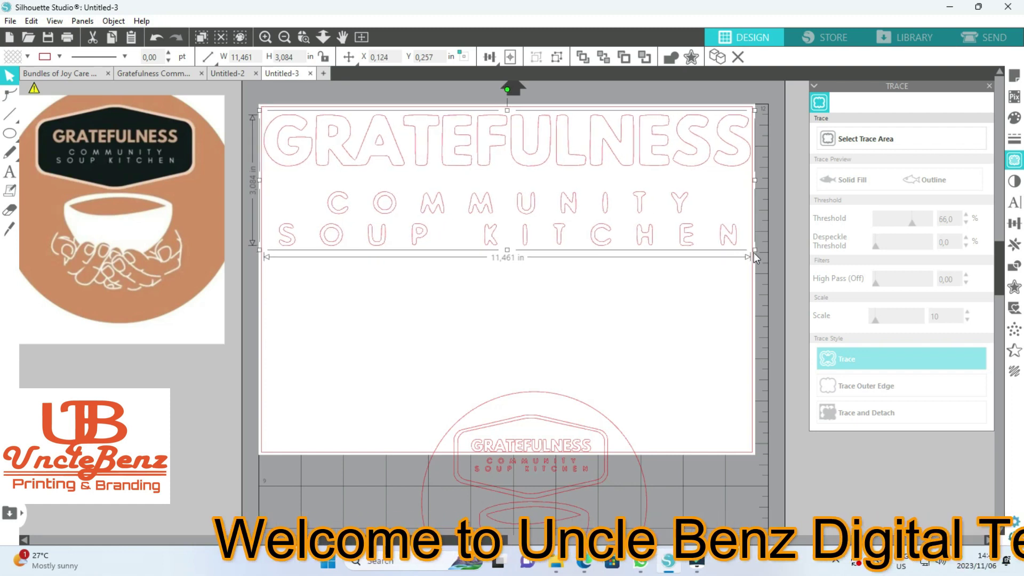
pyautogui.moveTo(755, 249); pyautogui.dragTo(752, 254)
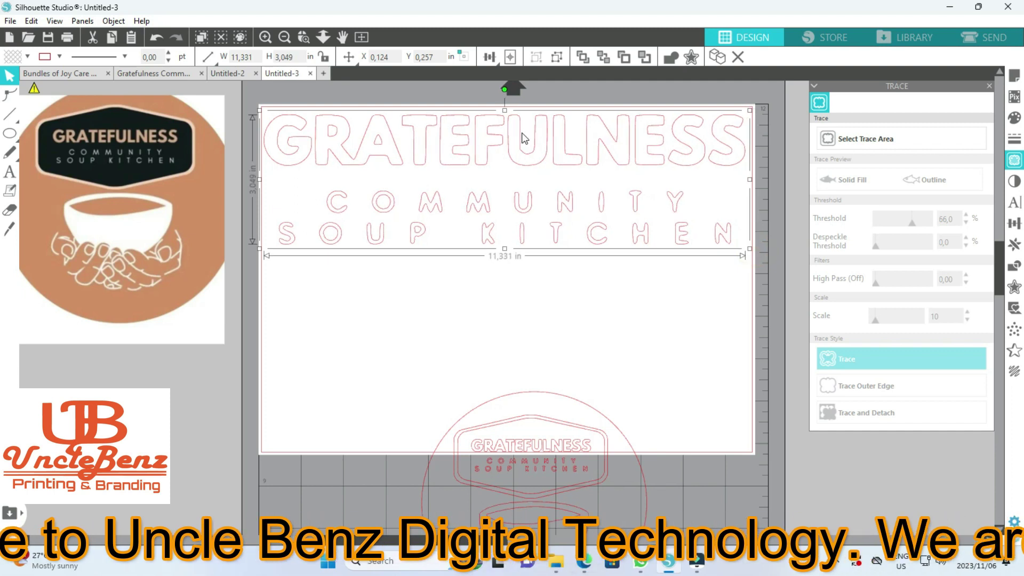
pyautogui.moveTo(473, 140); pyautogui.dragTo(475, 140)
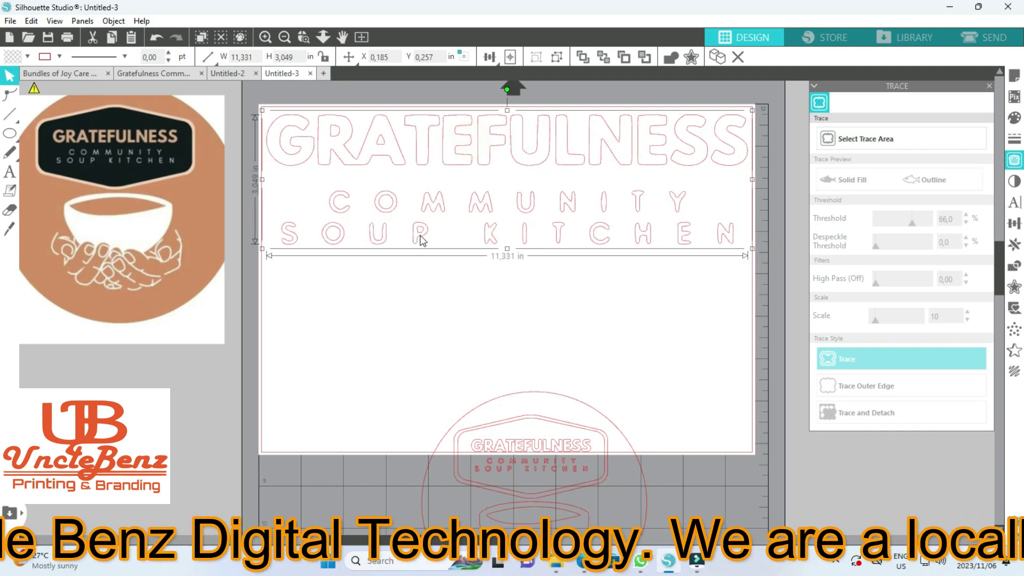
# Add the text "Drommedaris" in the empty area below "SOUP KITCHEN".
pyautogui.click(421, 297)
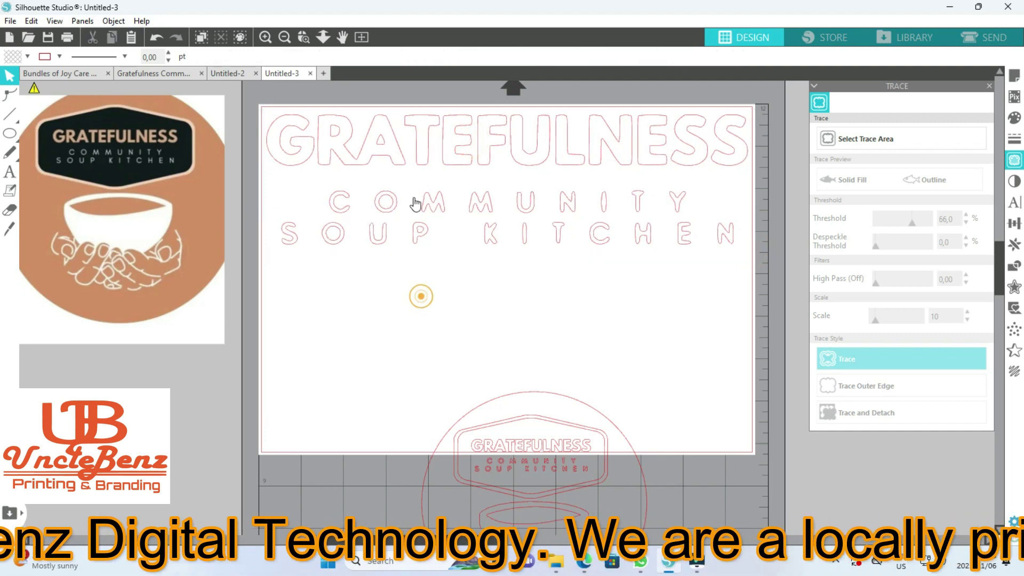
pyautogui.click(9, 178)
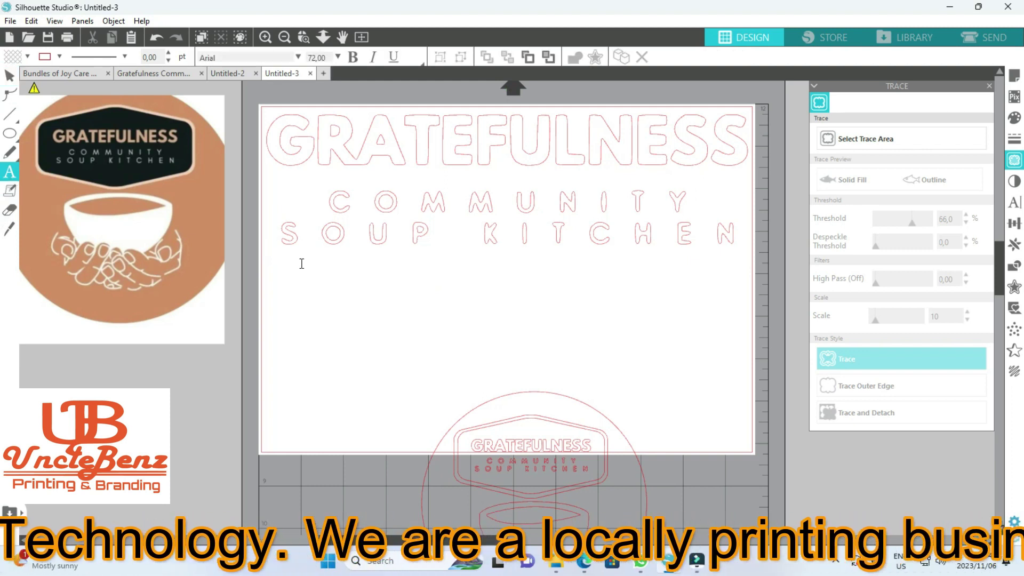
pyautogui.click(359, 312)
pyautogui.write('Dr')
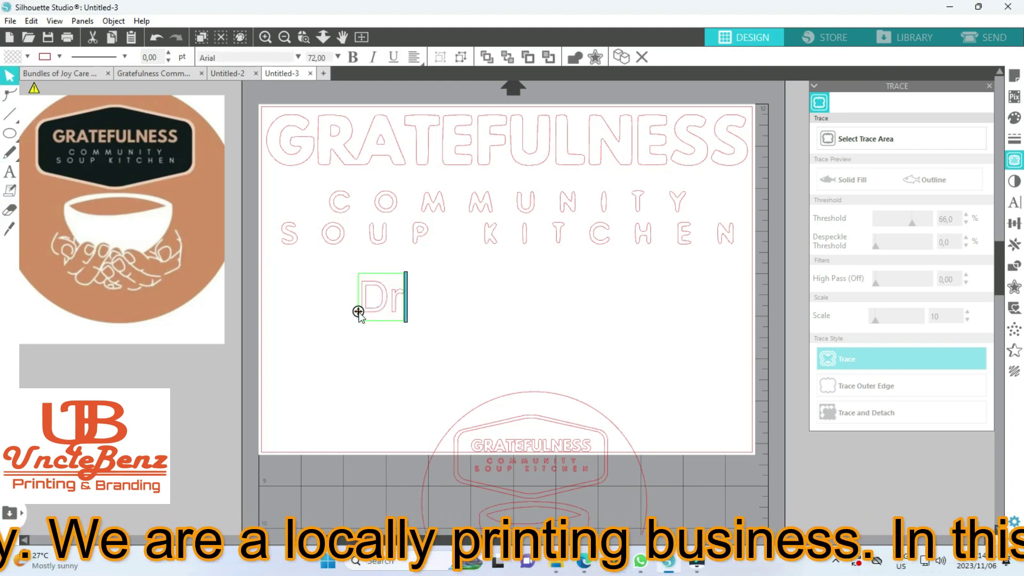
pyautogui.write('ommedaris')
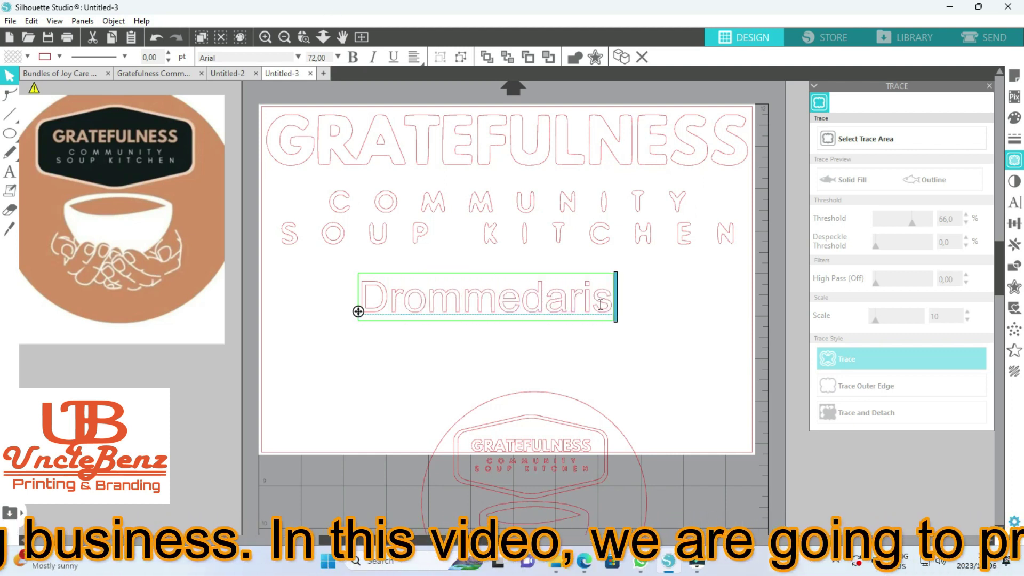
# Move "Drommedaris" directly beneath "SOUP KITCHEN" and enlarge it to about 7.54 in wide.
pyautogui.click(582, 361)
pyautogui.moveTo(545, 318); pyautogui.dragTo(549, 293)
pyautogui.click(550, 293)
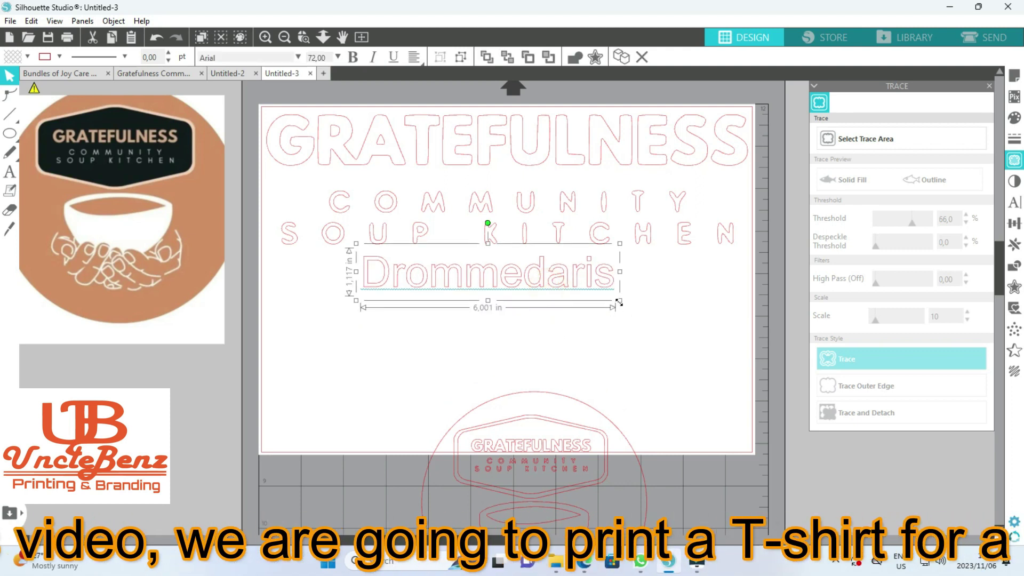
pyautogui.moveTo(619, 302); pyautogui.dragTo(654, 329)
pyautogui.moveTo(671, 341); pyautogui.dragTo(683, 348)
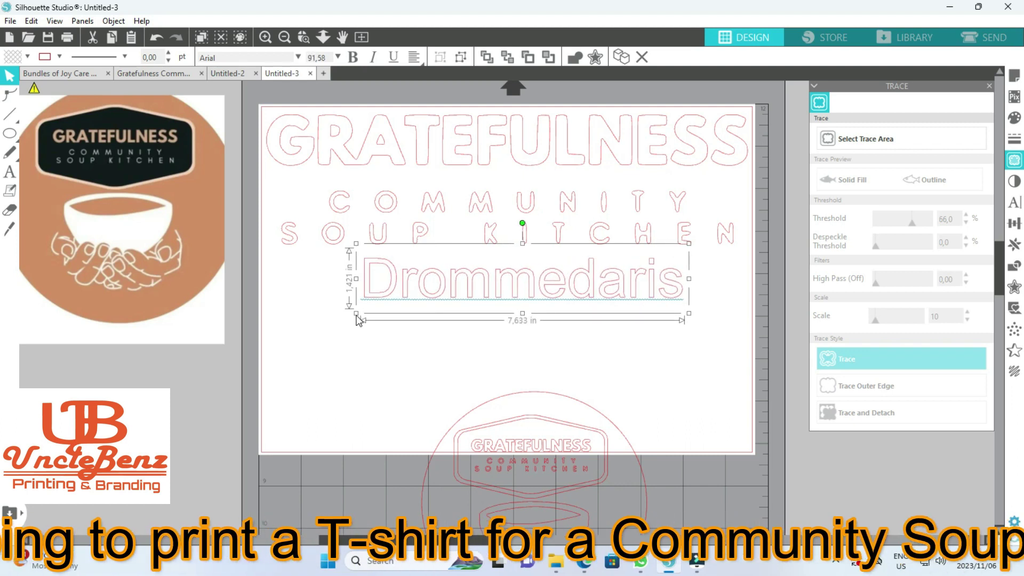
pyautogui.moveTo(355, 314); pyautogui.dragTo(351, 314)
pyautogui.moveTo(426, 302); pyautogui.dragTo(422, 298)
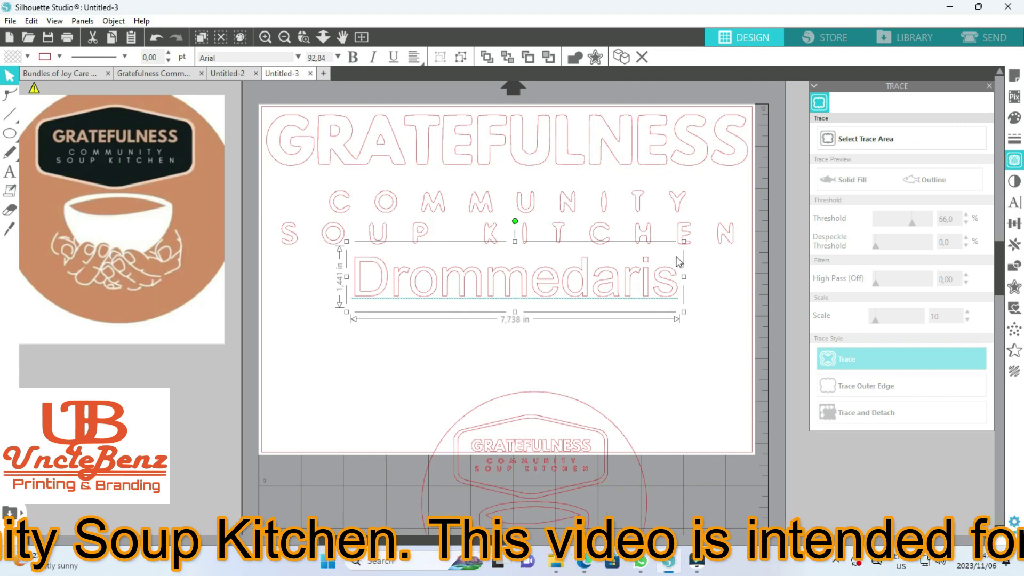
pyautogui.moveTo(680, 244); pyautogui.dragTo(676, 246)
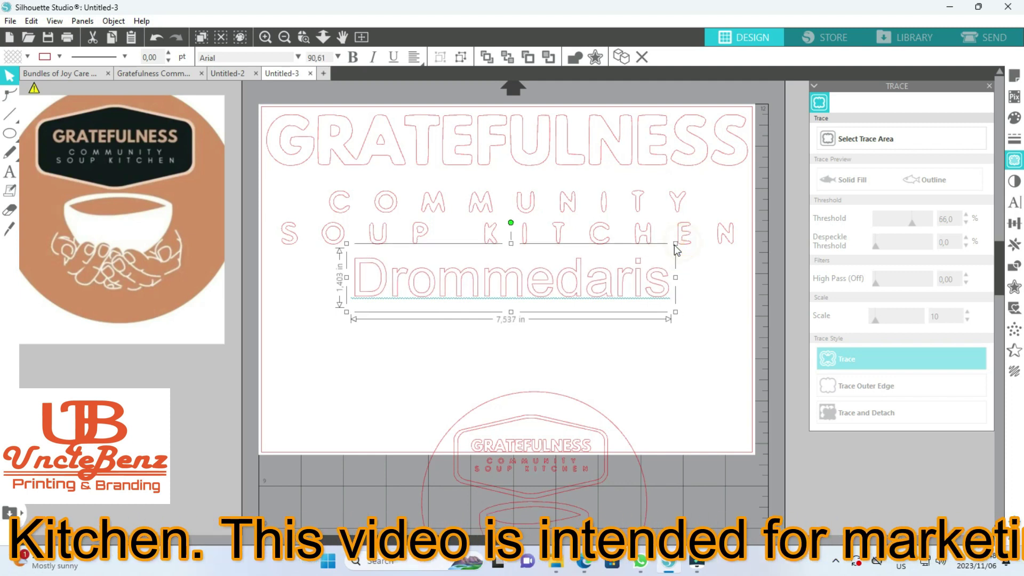
pyautogui.moveTo(564, 286); pyautogui.dragTo(566, 287)
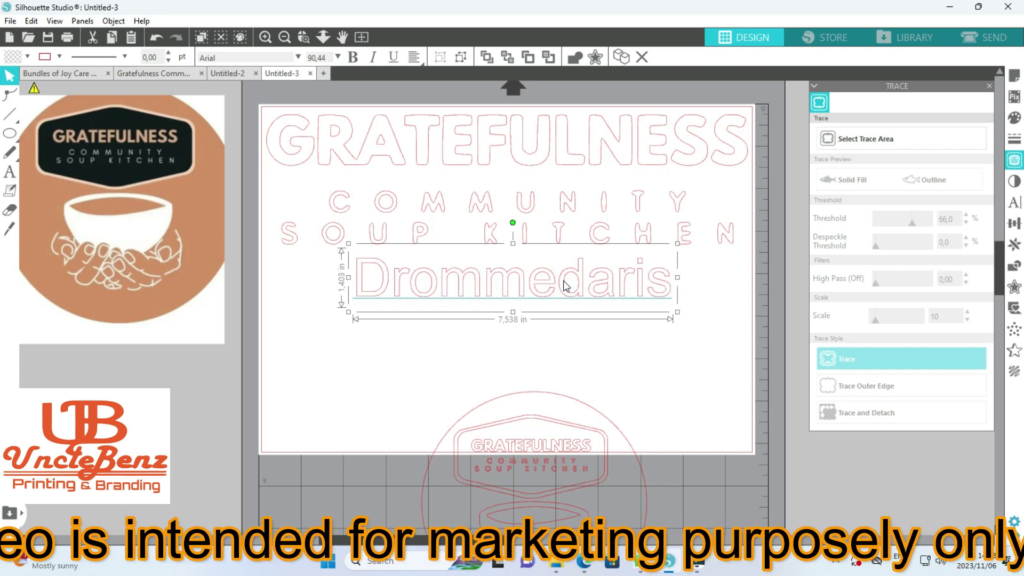
# Insert a space between each pair of letters in "Drommedaris" to match the wide spacing of the lines above.
pyautogui.click(663, 338)
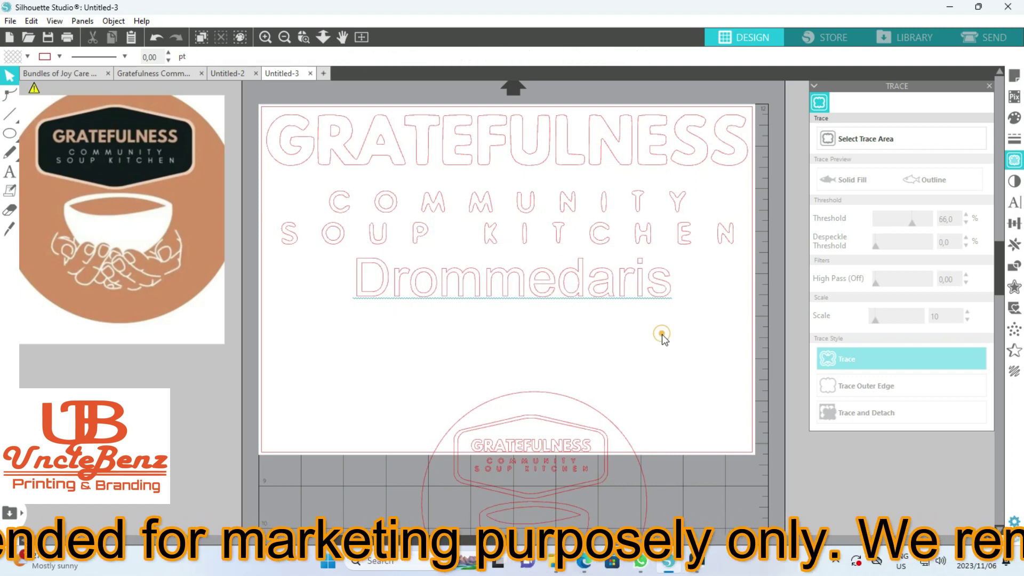
pyautogui.click(449, 291)
pyautogui.doubleClick(449, 291)
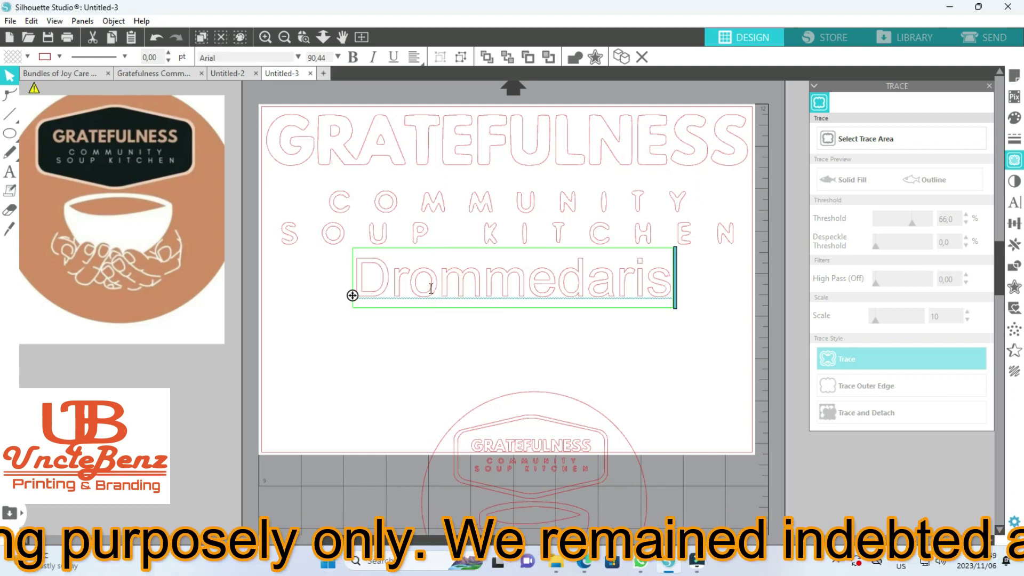
pyautogui.click(411, 290)
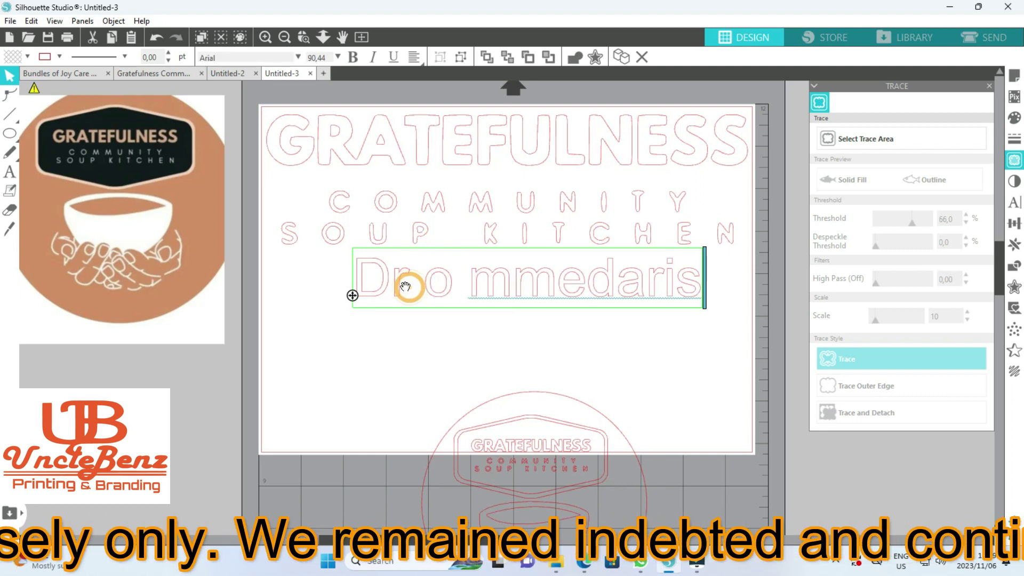
pyautogui.click(392, 288)
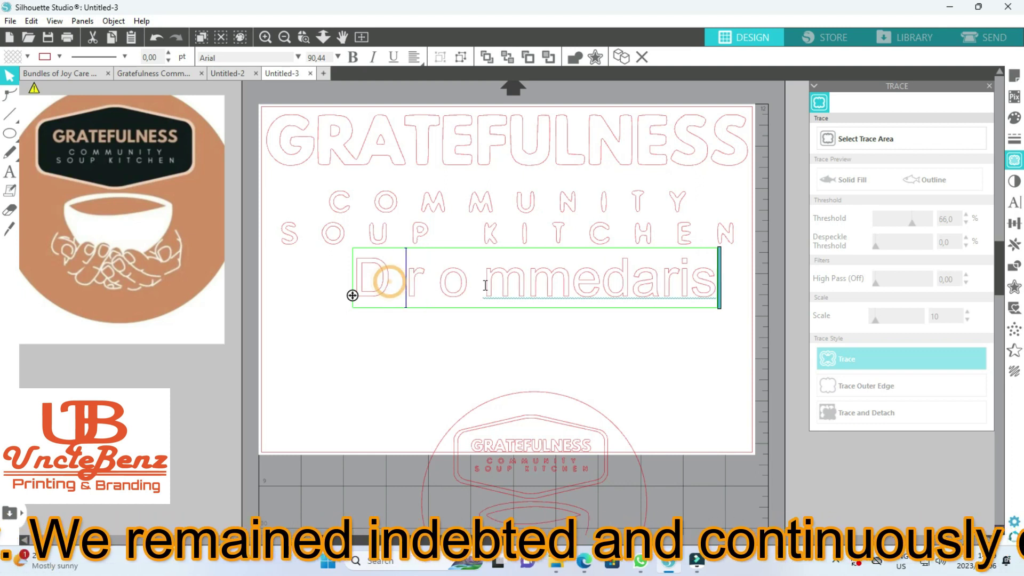
pyautogui.click(587, 284)
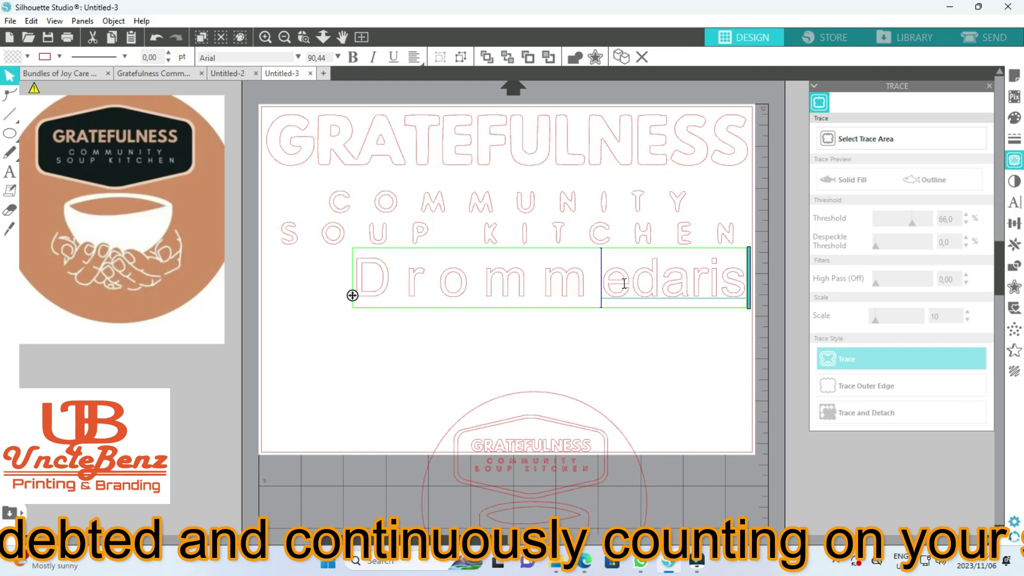
pyautogui.click(675, 282)
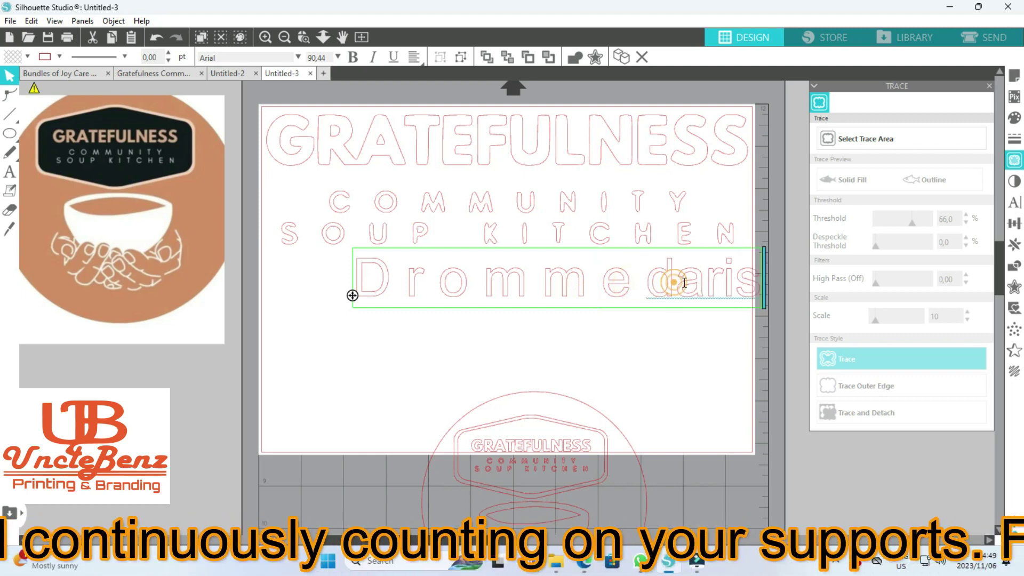
pyautogui.click(715, 284)
pyautogui.press('Right')
pyautogui.press('Right')
# Scale the spaced "Drommedaris" text to about 10.45 in wide and center it beneath "SOUP KITCHEN".
pyautogui.click(558, 346)
pyautogui.moveTo(548, 288); pyautogui.dragTo(478, 296)
pyautogui.click(571, 290)
pyautogui.moveTo(753, 248); pyautogui.dragTo(729, 257)
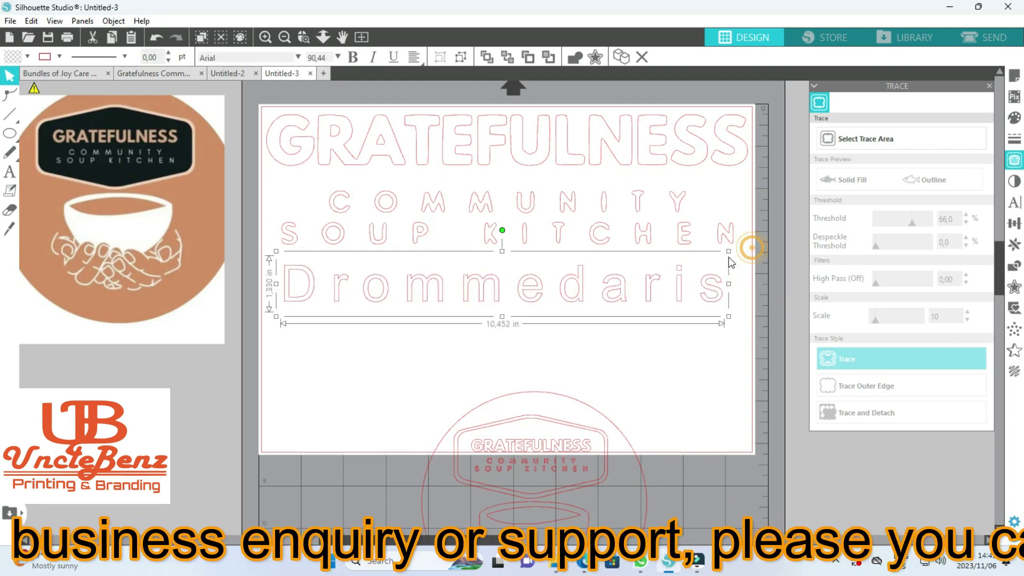
pyautogui.moveTo(531, 298)
pyautogui.mouseDown()
pyautogui.moveTo(530, 288)
pyautogui.moveTo(542, 292)
pyautogui.mouseUp()
# Group the "GRATEFULNESS COMMUNITY SOUP KITCHEN" lettering with the "Drommedaris" text.
pyautogui.moveTo(727, 322); pyautogui.dragTo(278, 128)
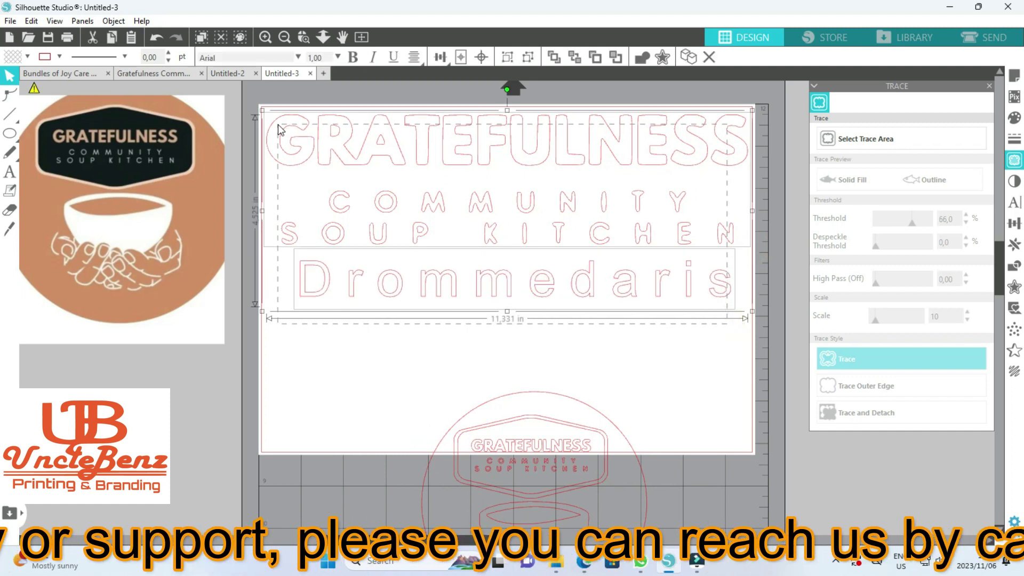
pyautogui.rightClick(294, 142)
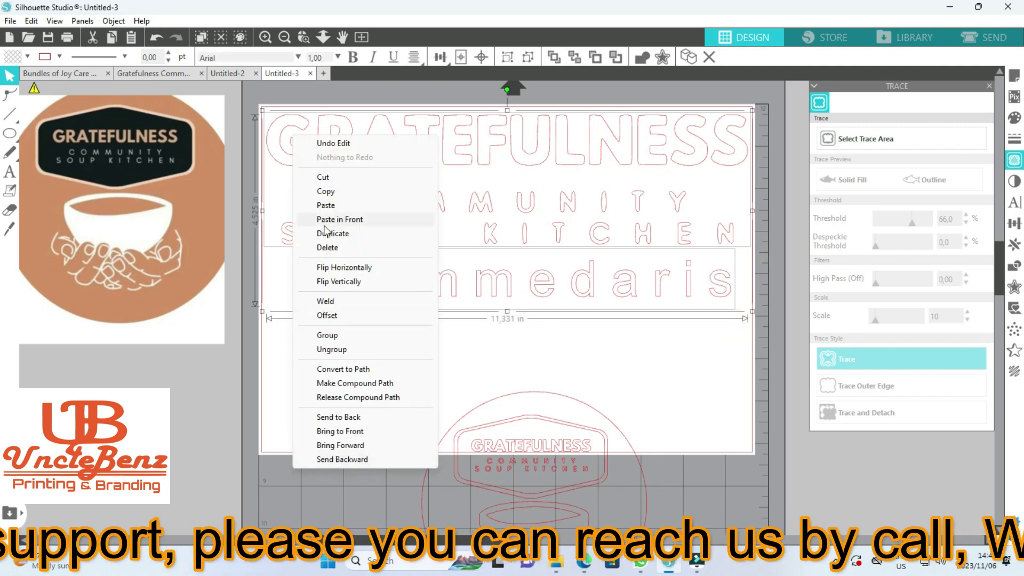
pyautogui.click(328, 334)
pyautogui.click(302, 345)
# Position the grouped "GRATEFULNESS COMMUNITY SOUP KITCHEN Drommedaris" lettering inside the page's upper cutting area, at about X 0.170 in, Y 0.393 in.
pyautogui.moveTo(415, 237)
pyautogui.mouseDown()
pyautogui.moveTo(397, 312)
pyautogui.moveTo(416, 253)
pyautogui.mouseUp()
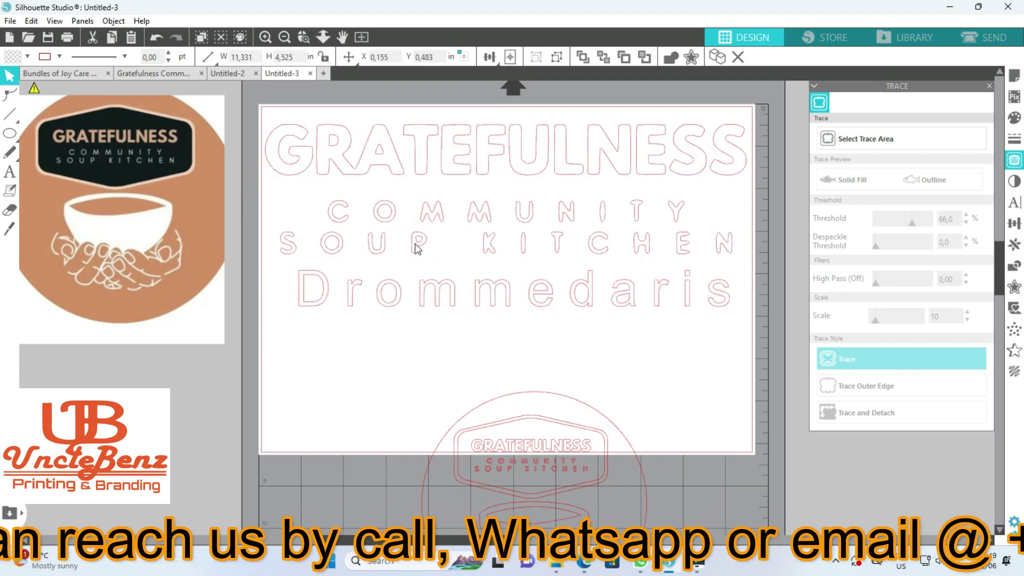
pyautogui.scroll(2, 568, 230)
pyautogui.moveTo(569, 229); pyautogui.dragTo(565, 228)
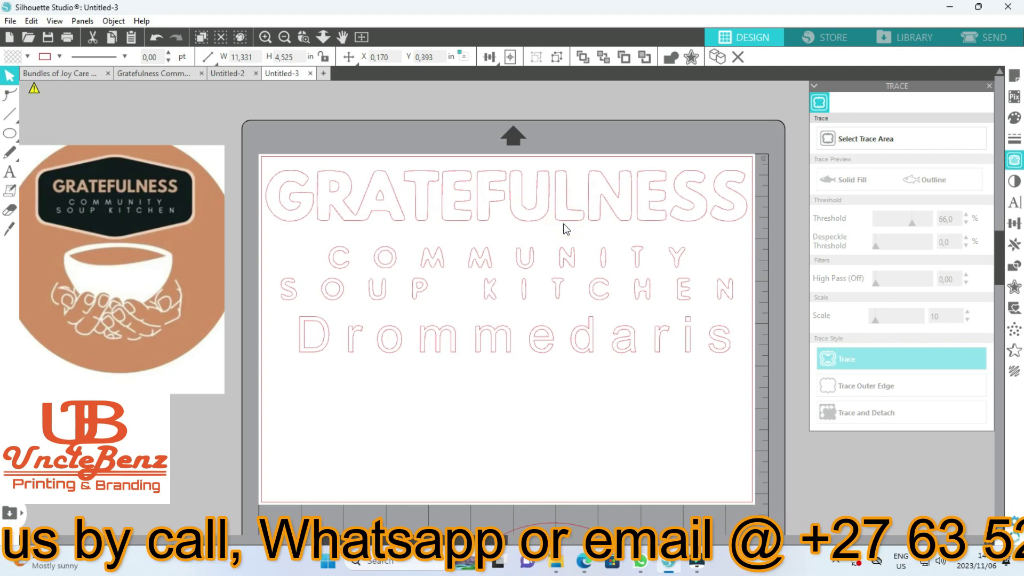
# Mirror the grouped "GRATEFULNESS COMMUNITY SOUP KITCHEN Drommedaris" lettering horizontally and open the cut-sending setup.
pyautogui.rightClick(566, 228)
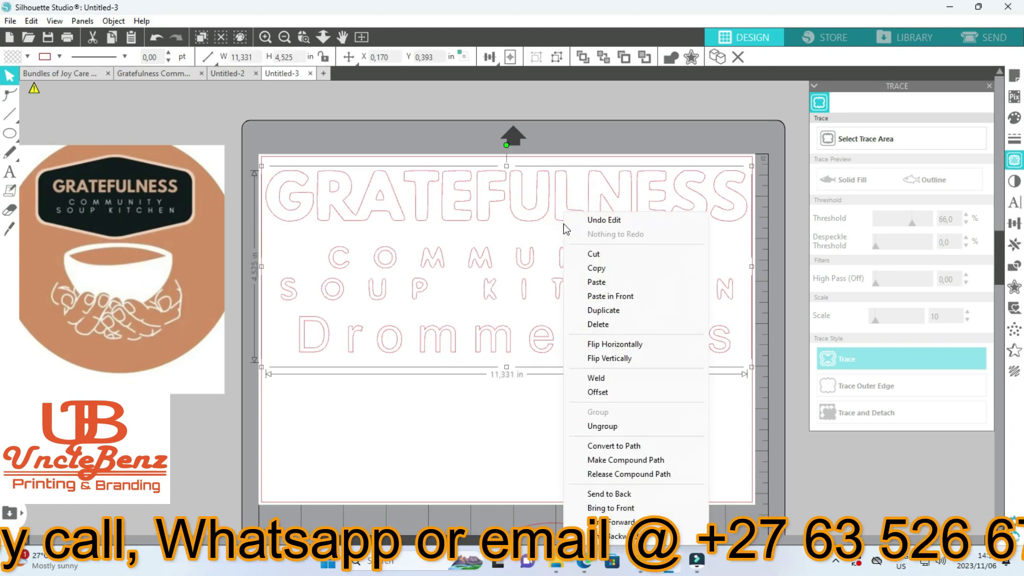
pyautogui.click(613, 344)
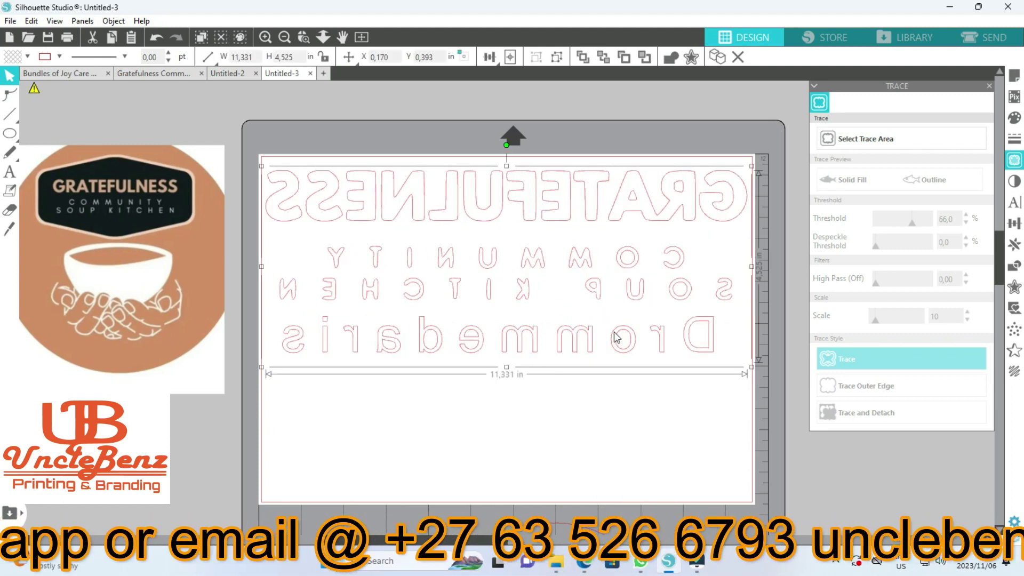
pyautogui.click(721, 149)
pyautogui.click(994, 40)
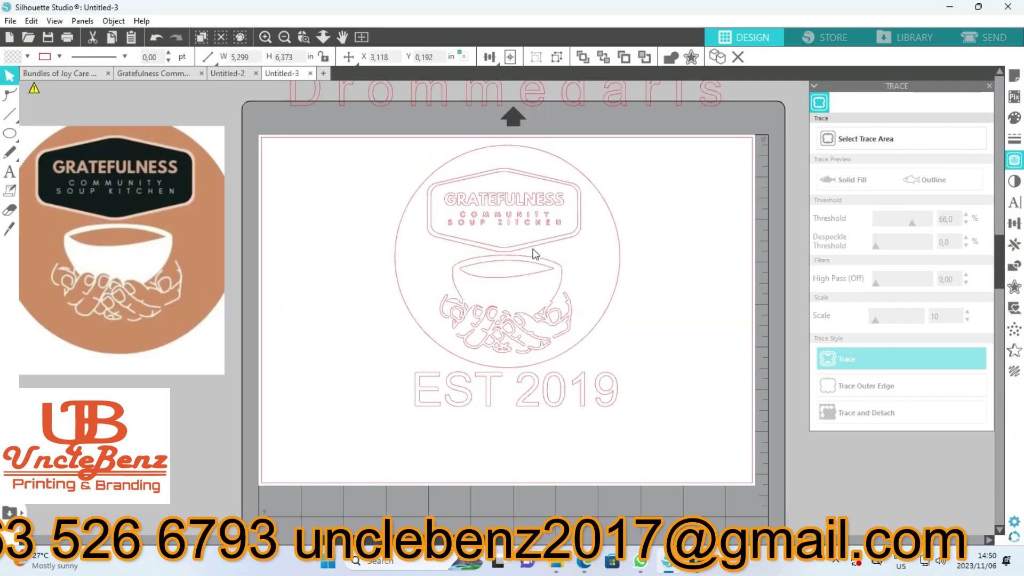
# Mirror the circular soup kitchen logo with "EST 2019" horizontally on the page and open the cut-sending setup.
pyautogui.click(534, 255)
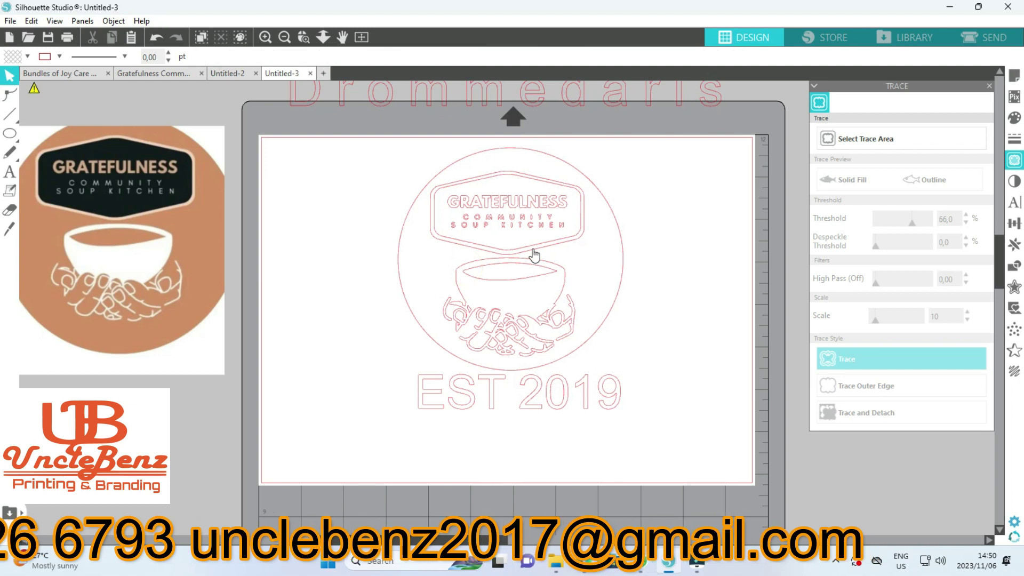
pyautogui.rightClick(534, 255)
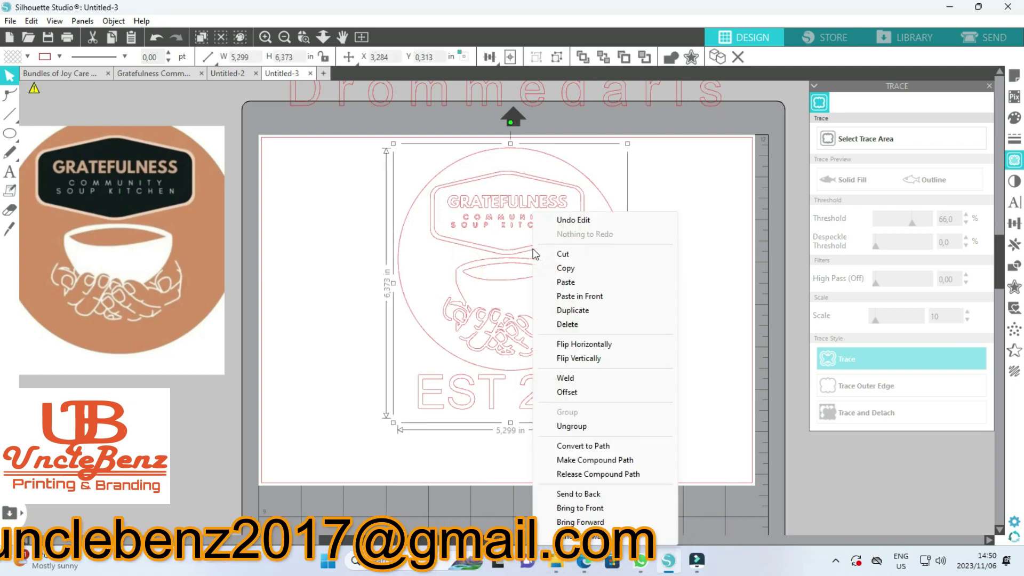
pyautogui.click(567, 345)
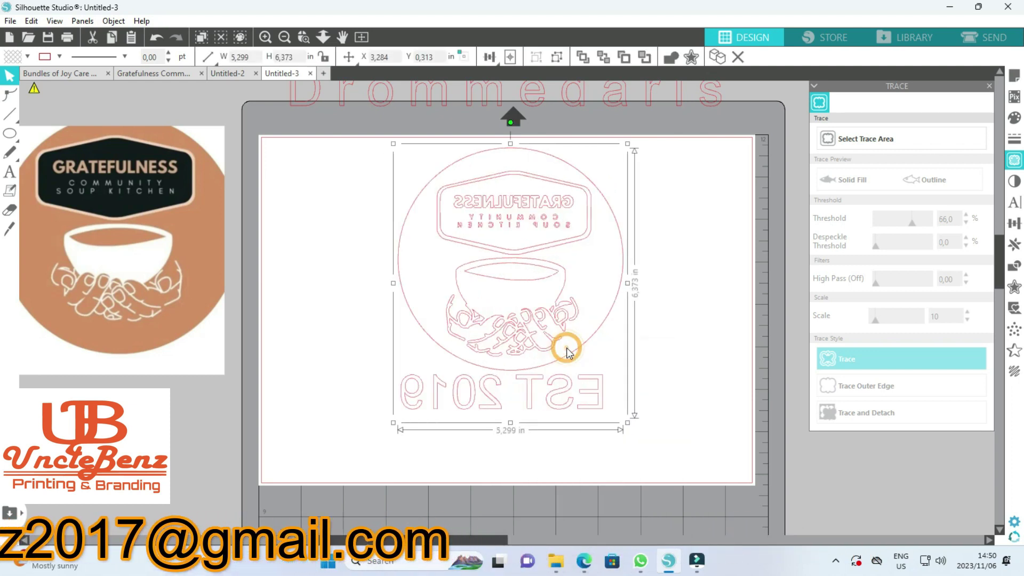
pyautogui.click(712, 227)
pyautogui.click(980, 38)
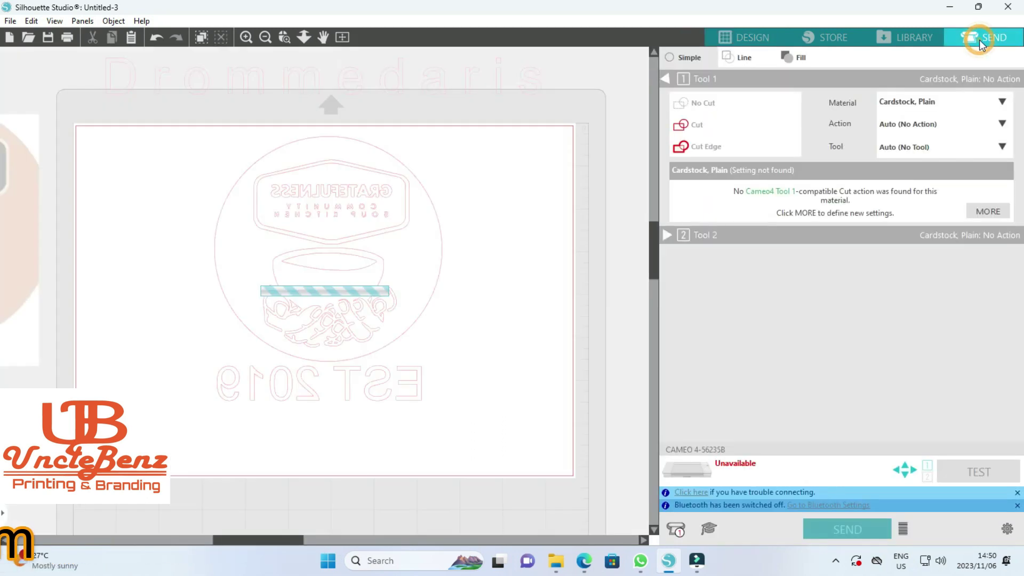